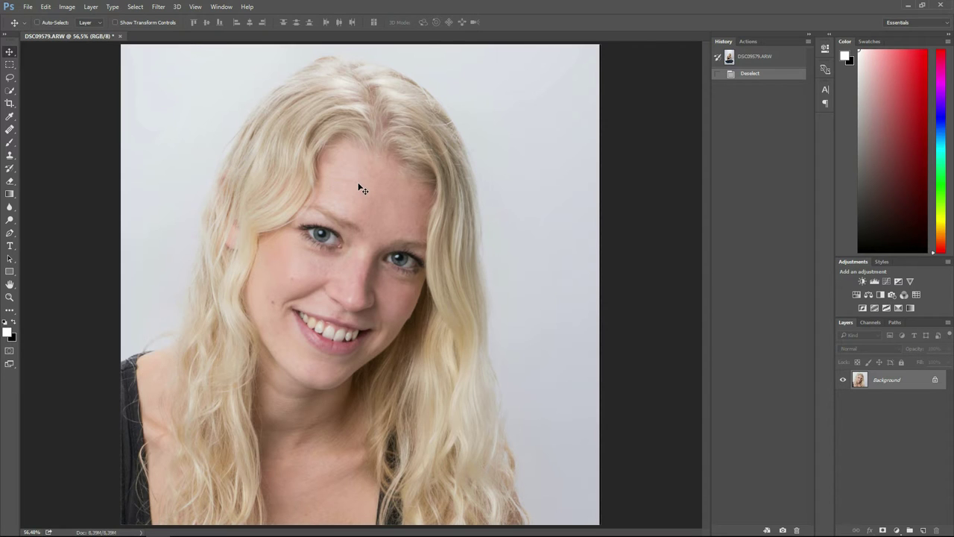
# Quick-select the face from the forehead down to the chin
pyautogui.press('w')
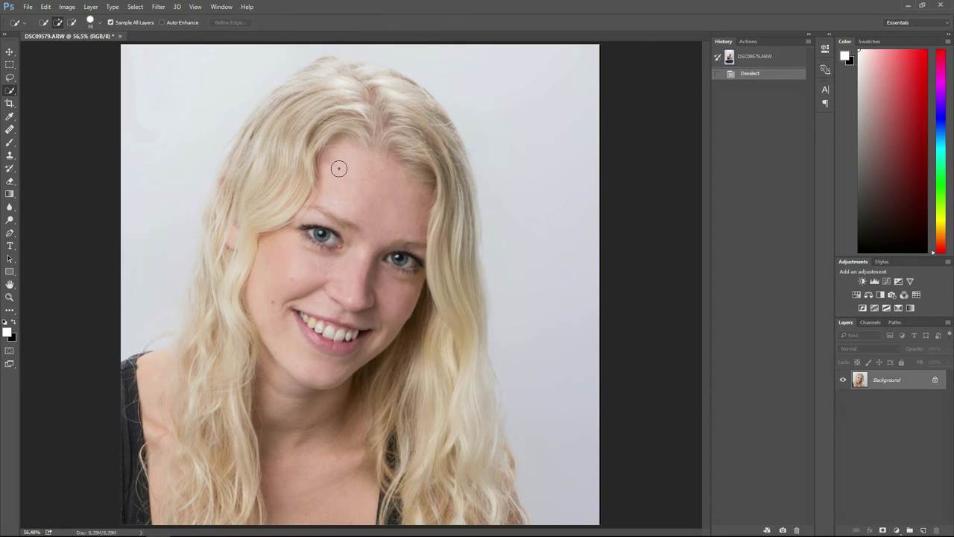
pyautogui.click(57, 24)
pyautogui.moveTo(357, 190); pyautogui.dragTo(323, 478)
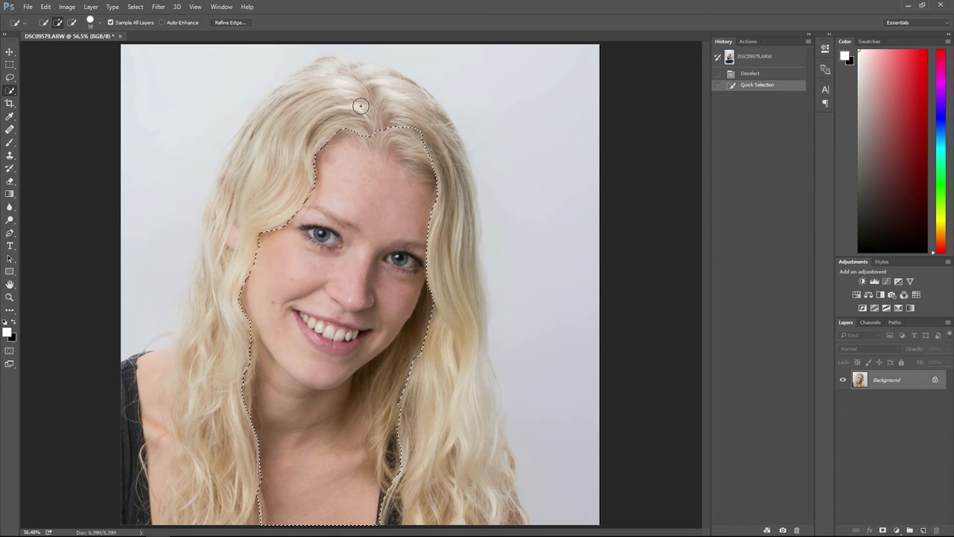
# Subtract the hair at the parting and right side, and add back missed neck skin
pyautogui.press('alt')
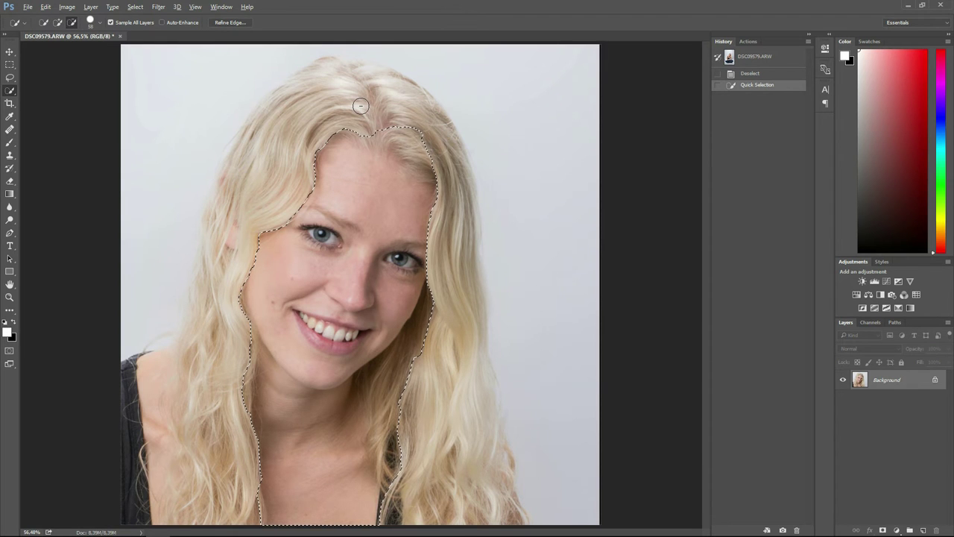
pyautogui.moveTo(368, 118)
pyautogui.mouseDown()
pyautogui.moveTo(425, 179)
pyautogui.moveTo(398, 128)
pyautogui.moveTo(386, 155)
pyautogui.mouseUp()
pyautogui.press('alt')
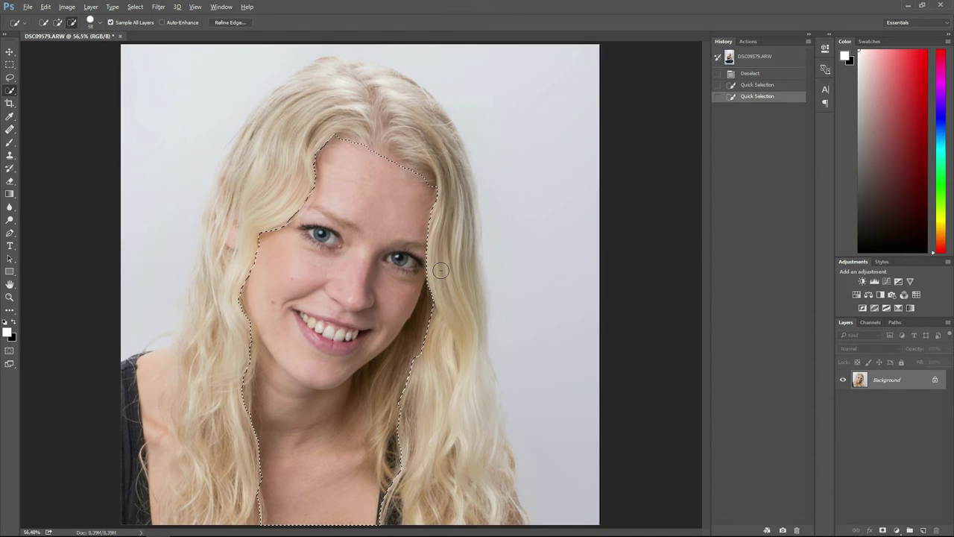
pyautogui.moveTo(419, 326)
pyautogui.mouseDown()
pyautogui.moveTo(391, 376)
pyautogui.moveTo(401, 471)
pyautogui.moveTo(382, 451)
pyautogui.moveTo(373, 360)
pyautogui.moveTo(427, 393)
pyautogui.mouseUp()
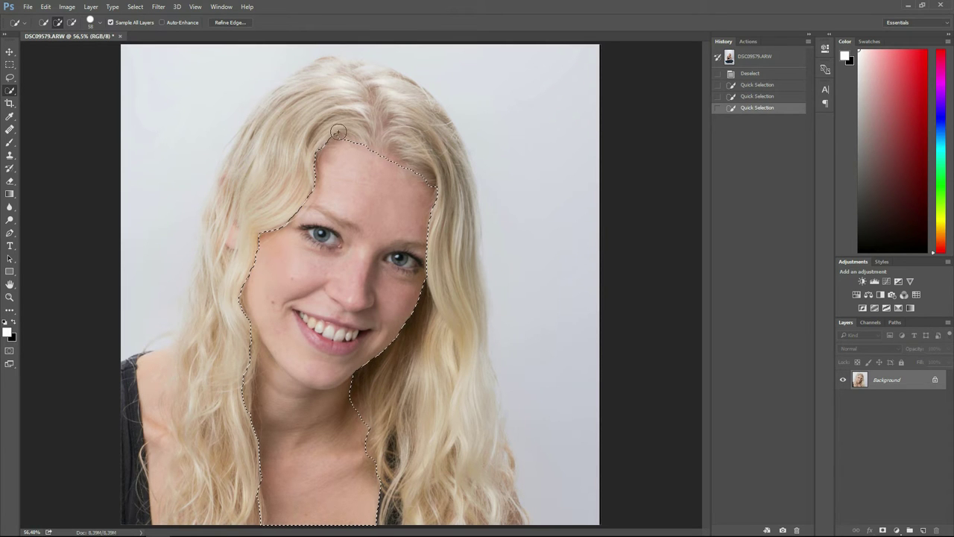
pyautogui.press('alt')
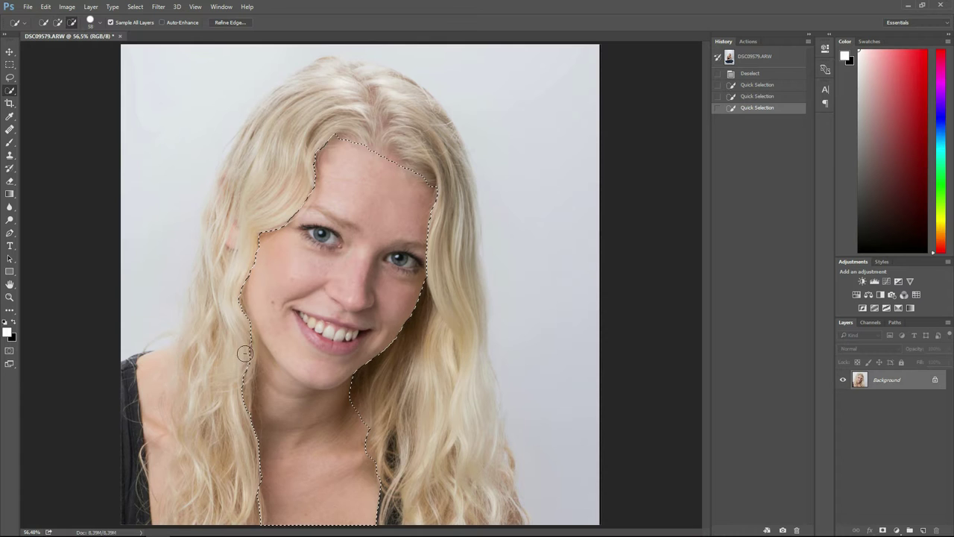
pyautogui.moveTo(242, 471); pyautogui.dragTo(245, 480)
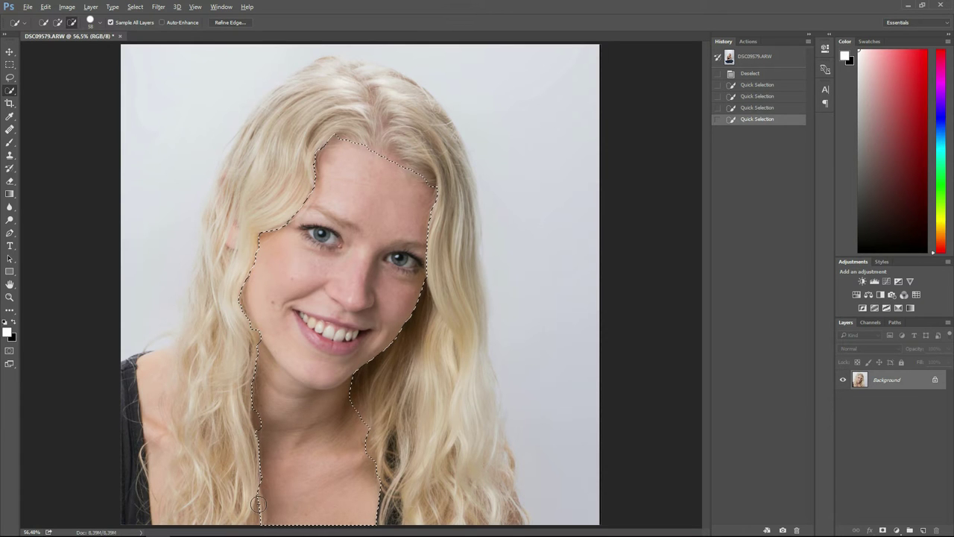
pyautogui.keyDown('alt'); pyautogui.click(245, 438); pyautogui.keyUp('alt')
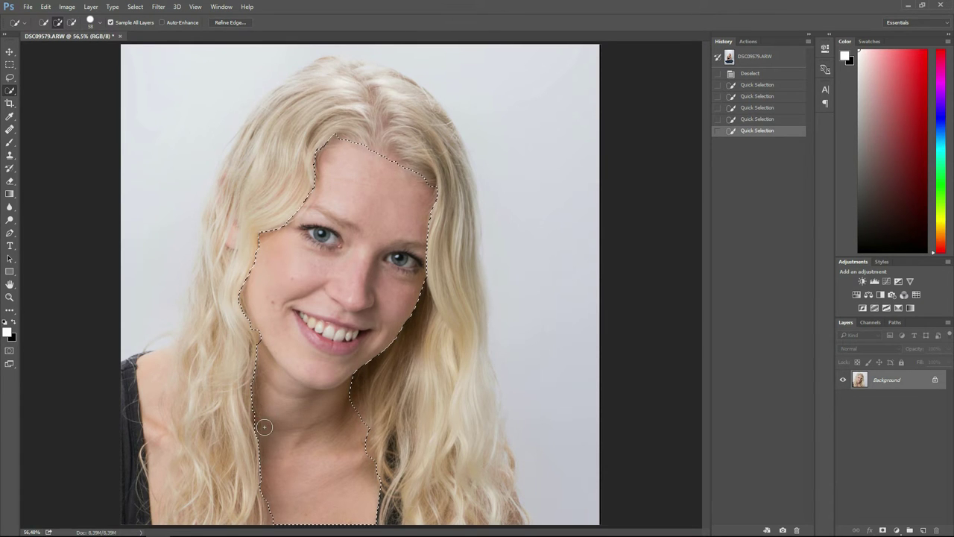
pyautogui.click(263, 426)
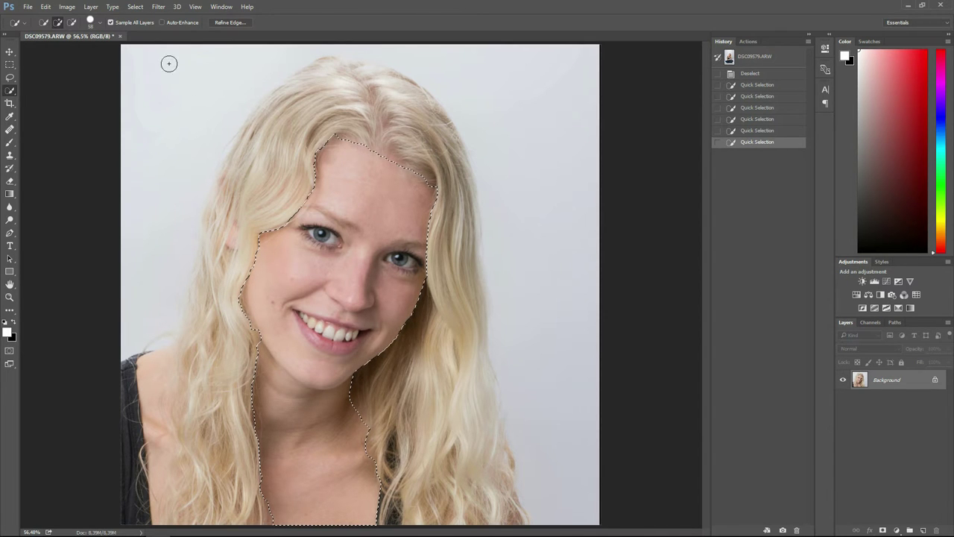
pyautogui.click(137, 9)
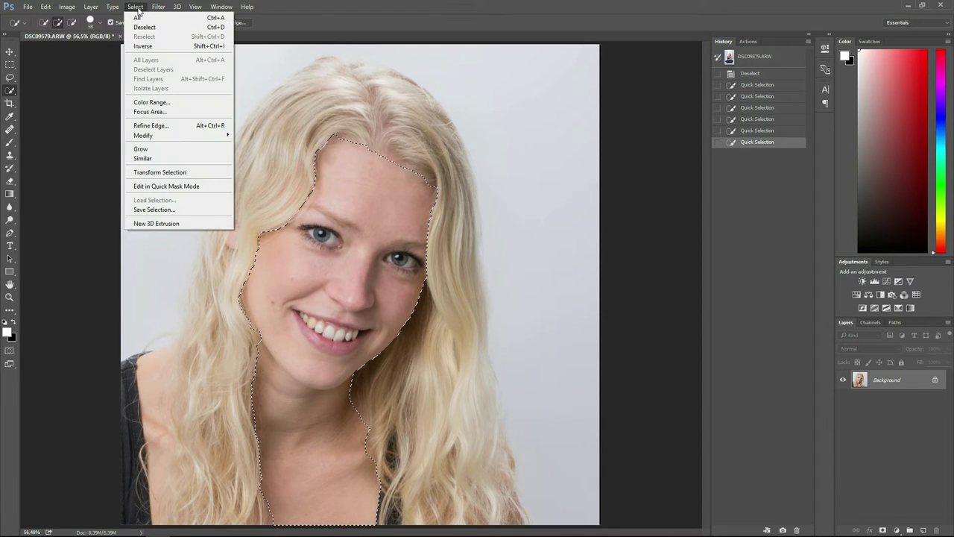
# In Refine Edge, feather the skin selection by 20 px and shift its edge -50%
pyautogui.click(179, 126)
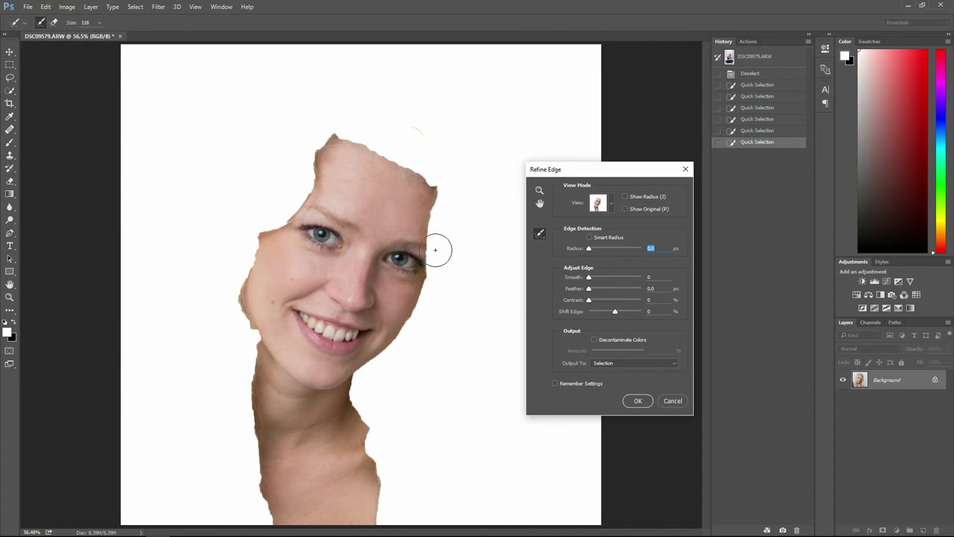
pyautogui.click(659, 289)
pyautogui.doubleClick(659, 289)
pyautogui.write('15')
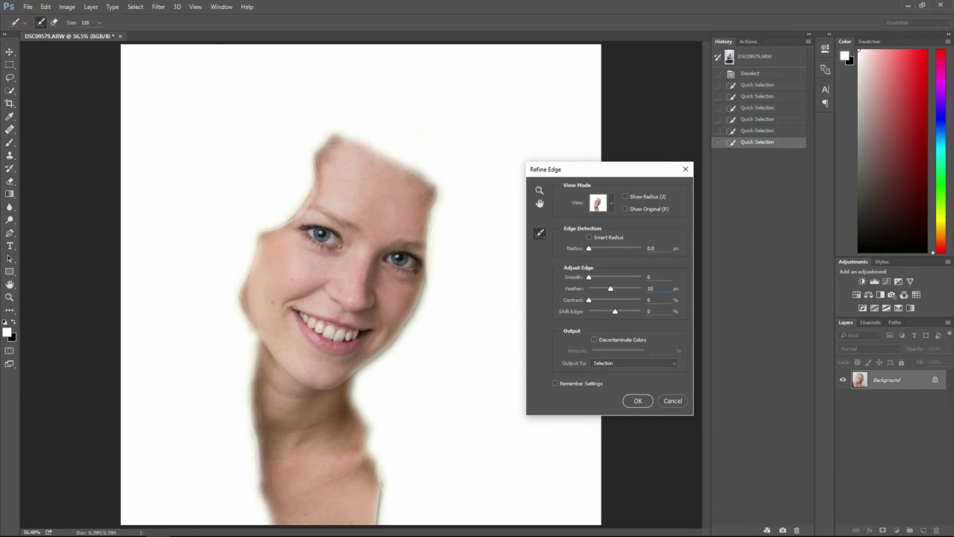
pyautogui.write('25')
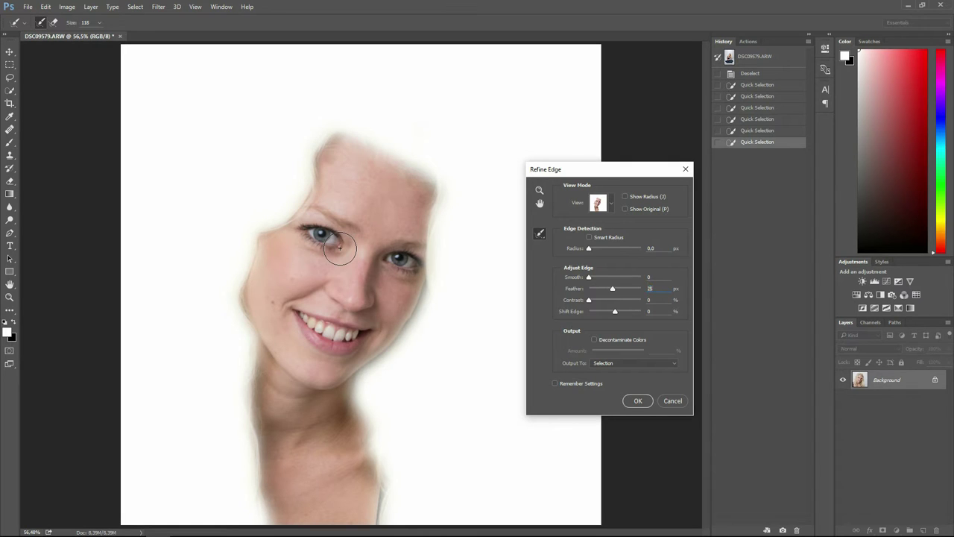
pyautogui.write('100')
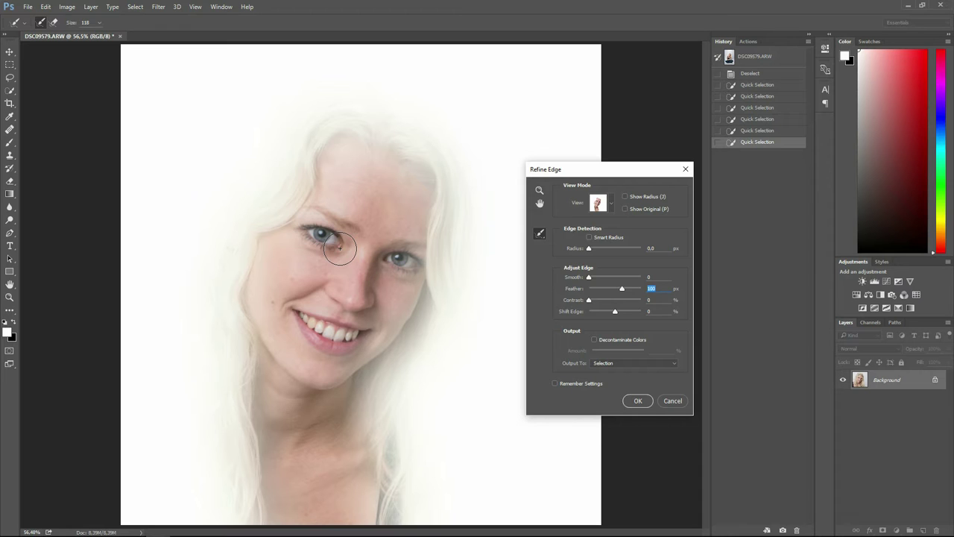
pyautogui.write('15')
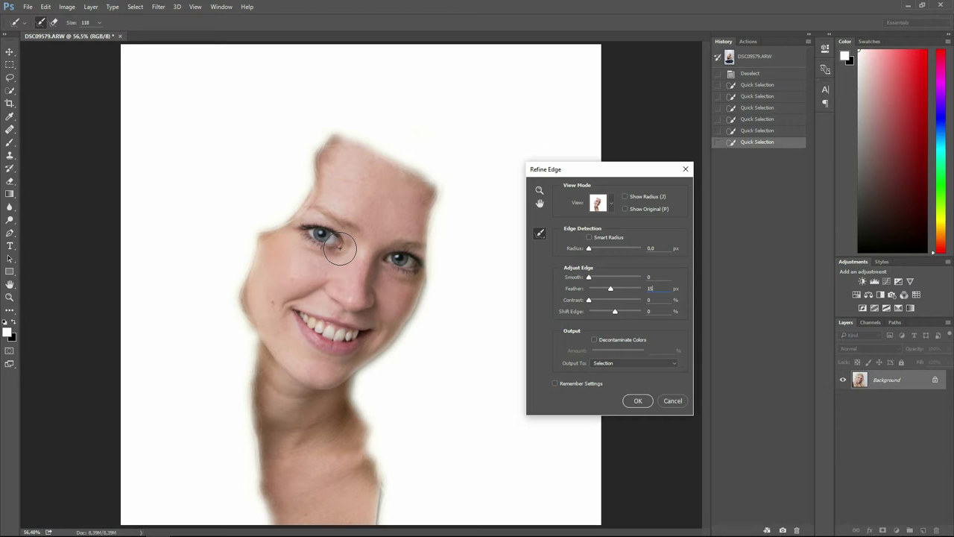
pyautogui.write('25')
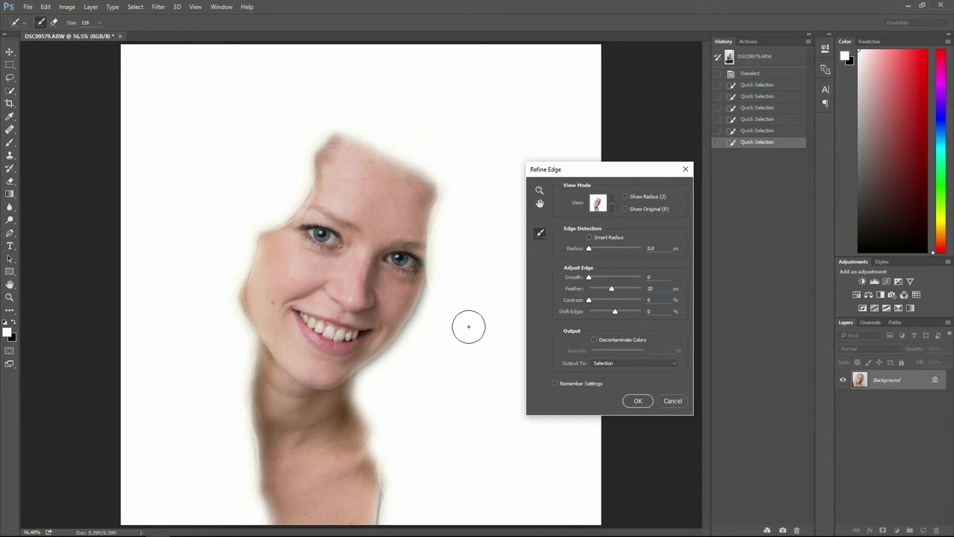
pyautogui.press('Tab')
pyautogui.press('Tab')
pyautogui.moveTo(613, 311); pyautogui.dragTo(609, 312)
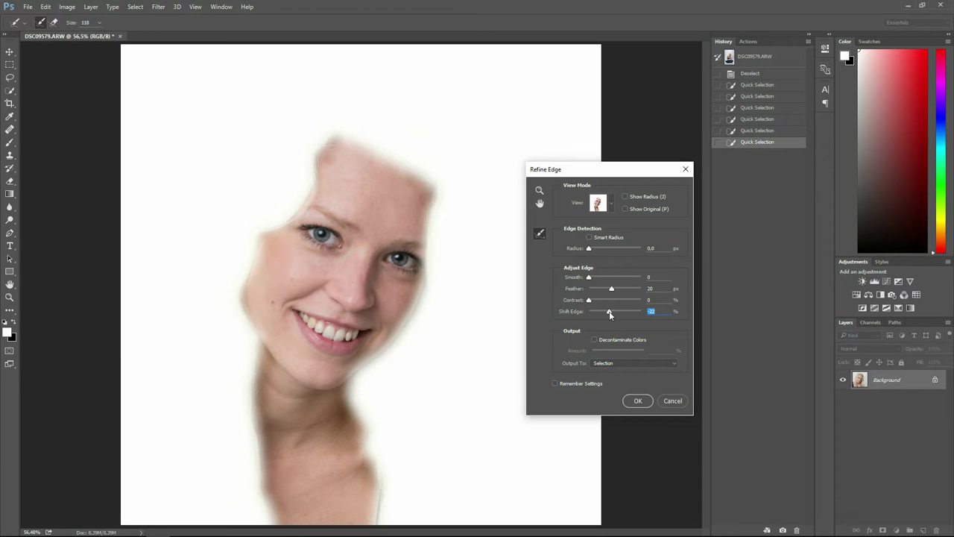
pyautogui.write('-35')
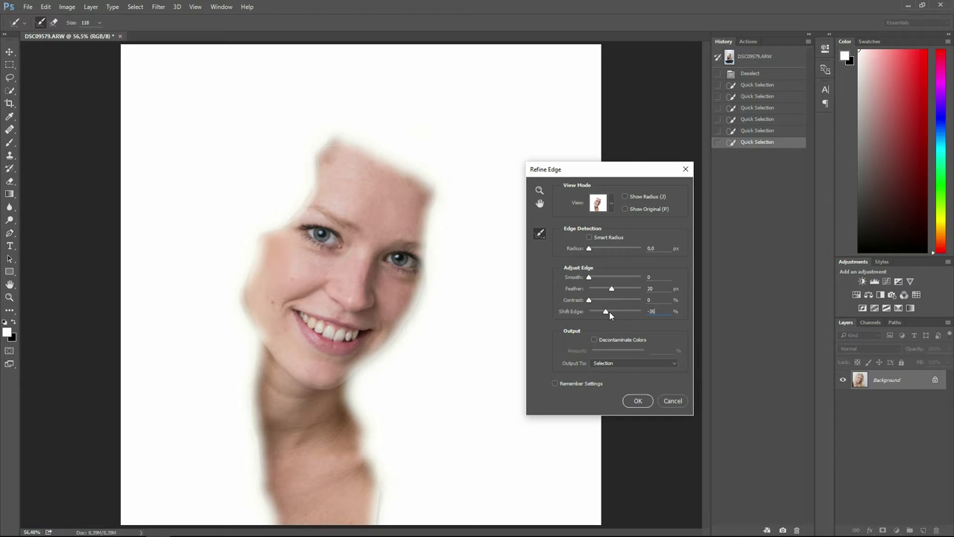
pyautogui.press('BackSpace')
pyautogui.press('BackSpace')
pyautogui.write('40')
pyautogui.write('5')
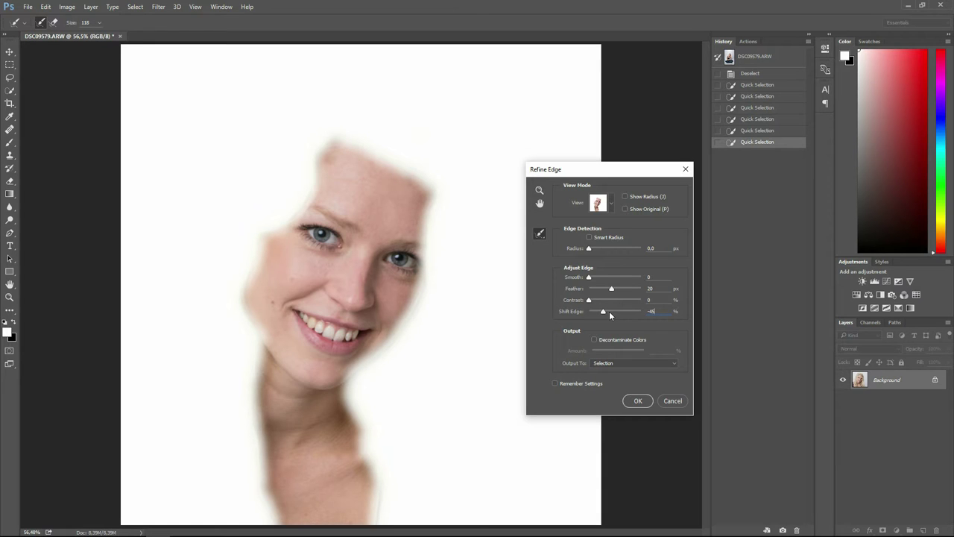
pyautogui.press('BackSpace')
pyautogui.press('BackSpace')
pyautogui.write('50')
pyautogui.click(633, 401)
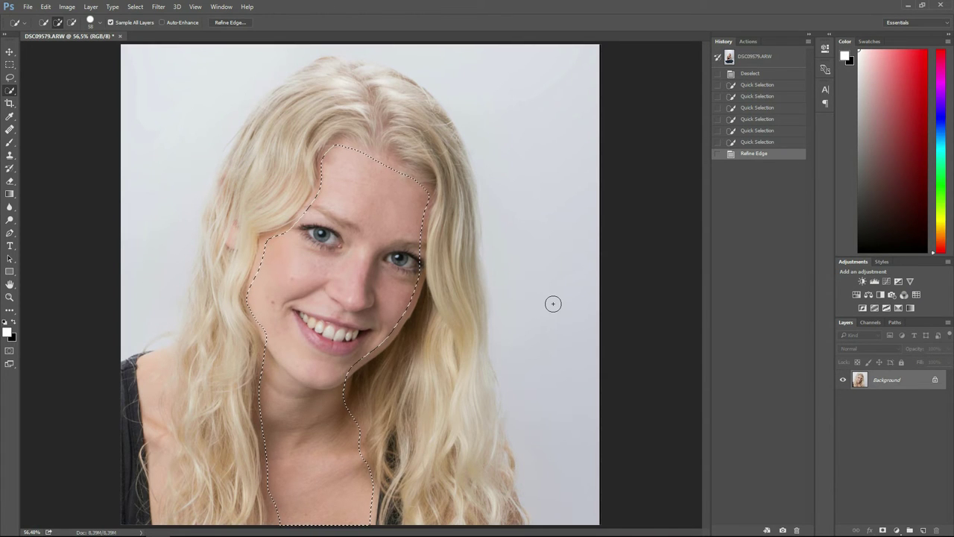
# Copy the feathered skin onto its own Layer 1 and check the cut-out by toggling visibility
pyautogui.hotkey('ctrl', 'c')
pyautogui.hotkey('ctrl', 'v')
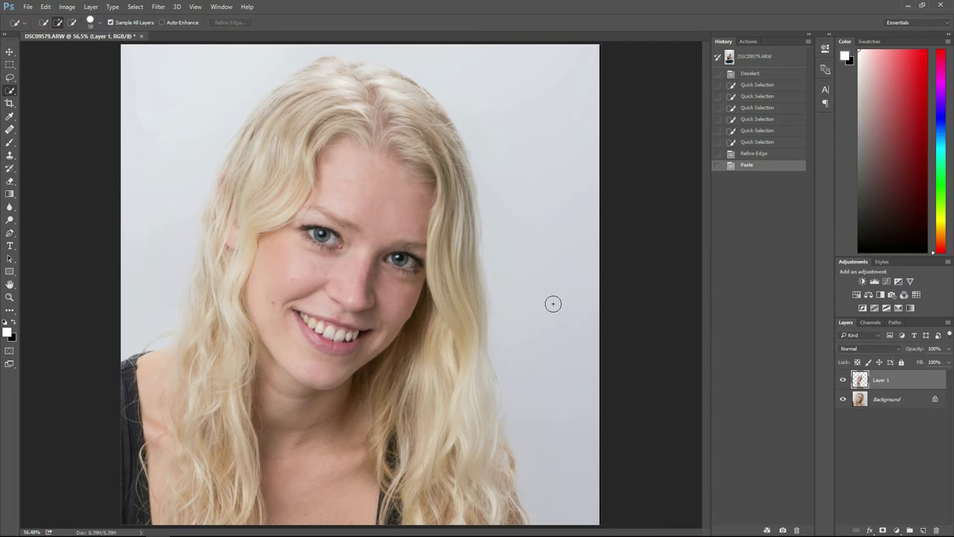
pyautogui.click(843, 398)
pyautogui.click(842, 380)
pyautogui.click(843, 380)
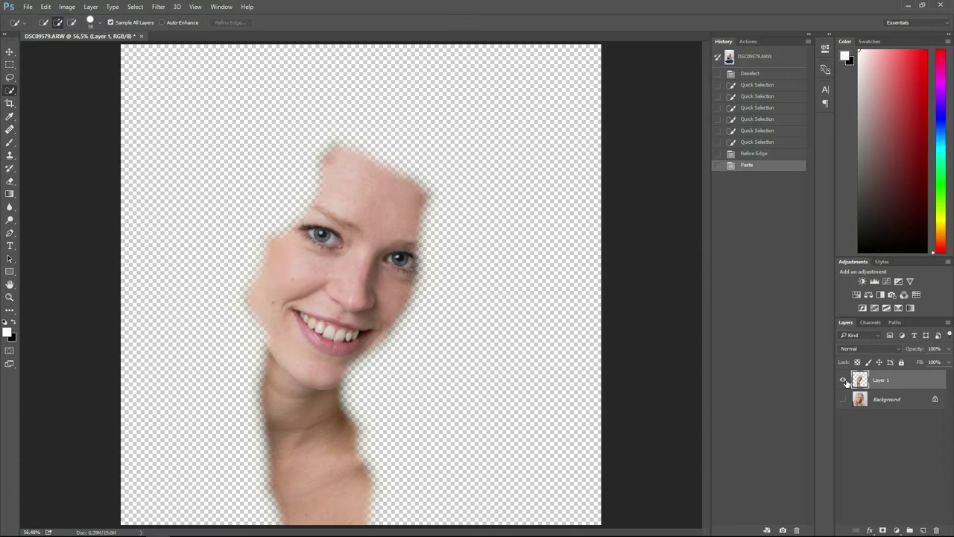
pyautogui.click(843, 400)
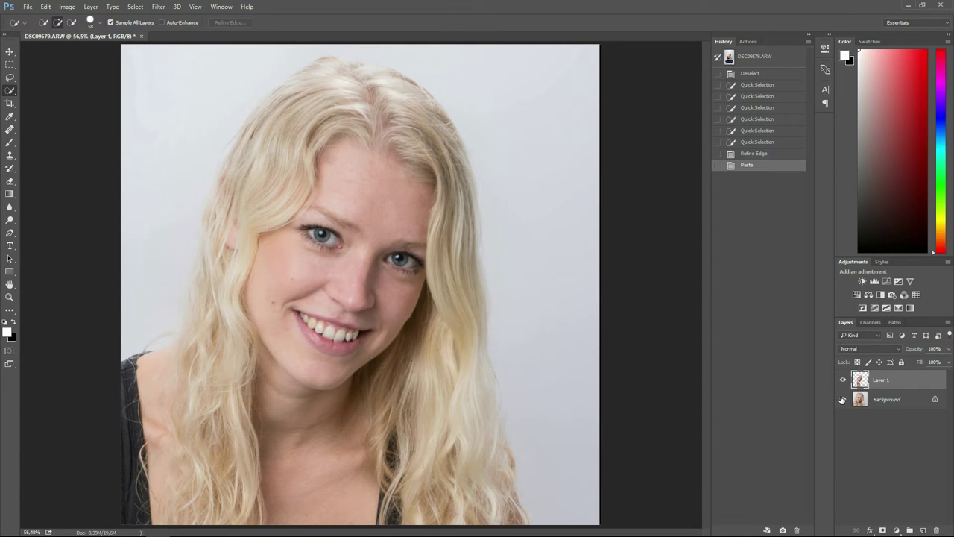
pyautogui.click(843, 399)
pyautogui.click(843, 400)
# Duplicate the skin layer twice to make Layer 1 copy and Layer 1 copy 2
pyautogui.click(93, 9)
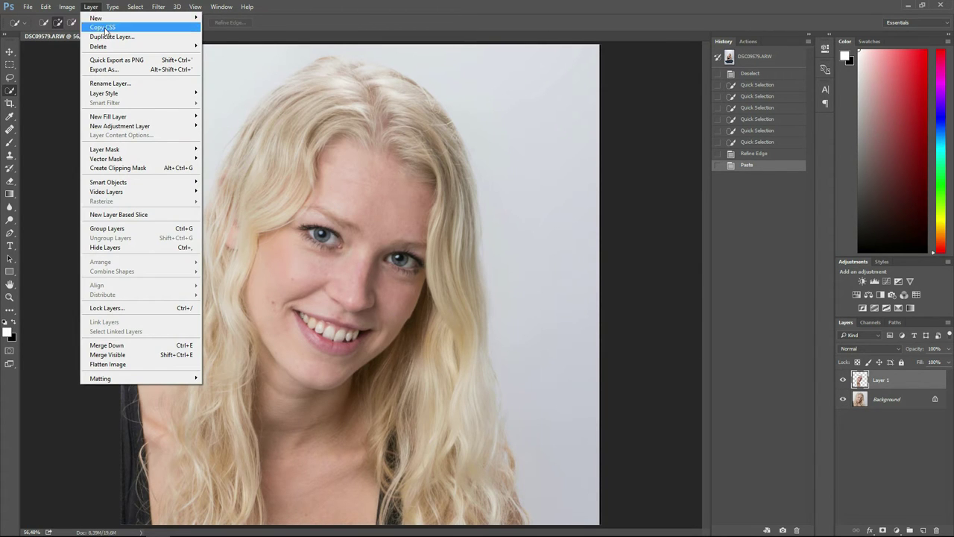
pyautogui.click(111, 36)
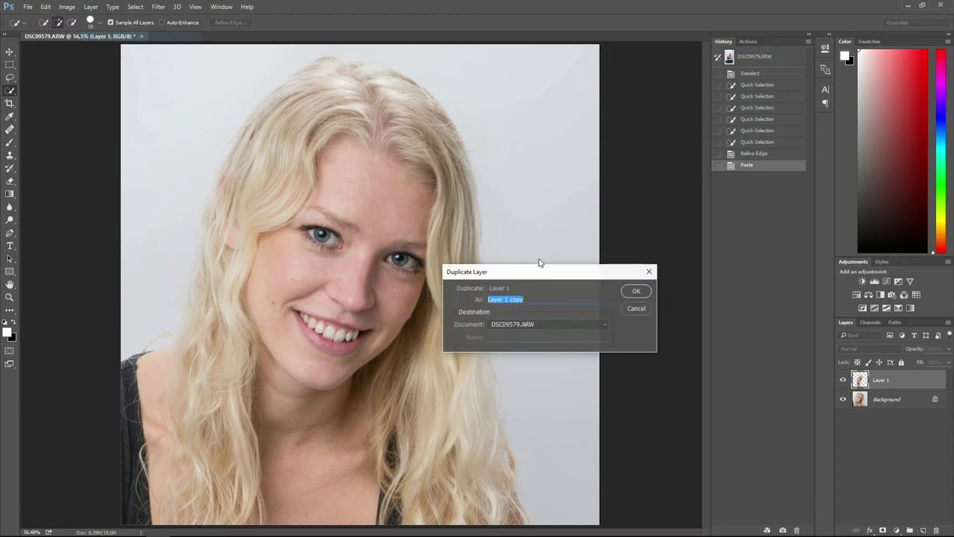
pyautogui.click(635, 291)
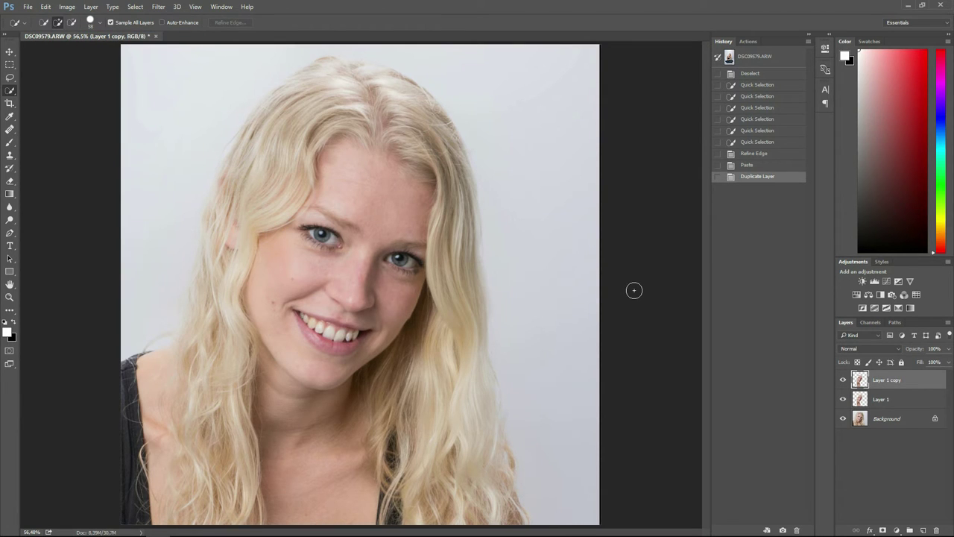
pyautogui.hotkey('ctrl', 'j')
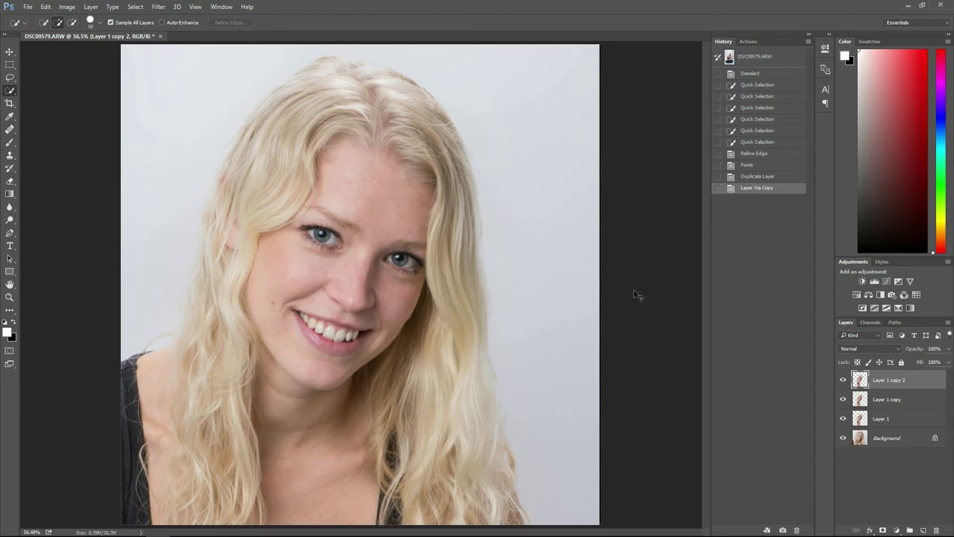
# Rename the skin layers surface blur, highpass - fine and highpass - rough
pyautogui.click(880, 420)
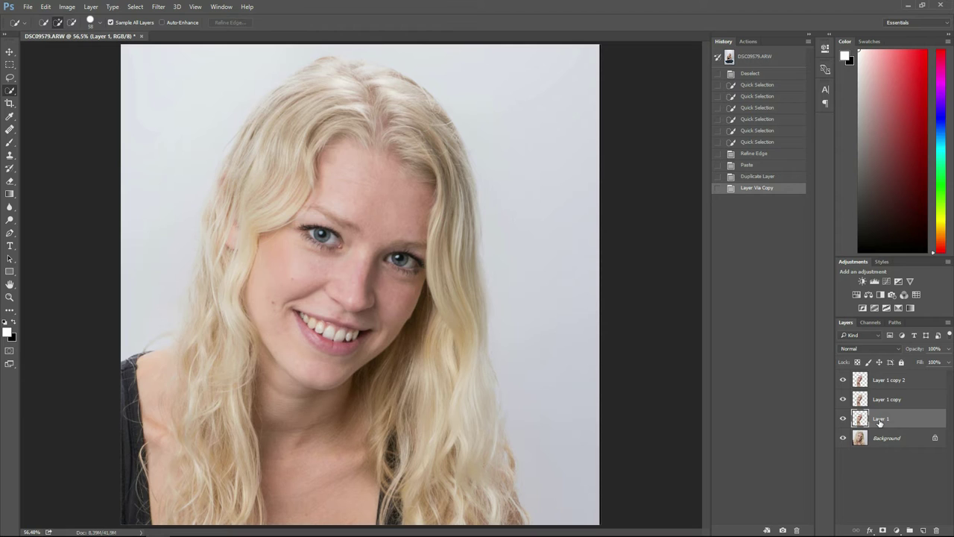
pyautogui.doubleClick(880, 419)
pyautogui.write('surface blur')
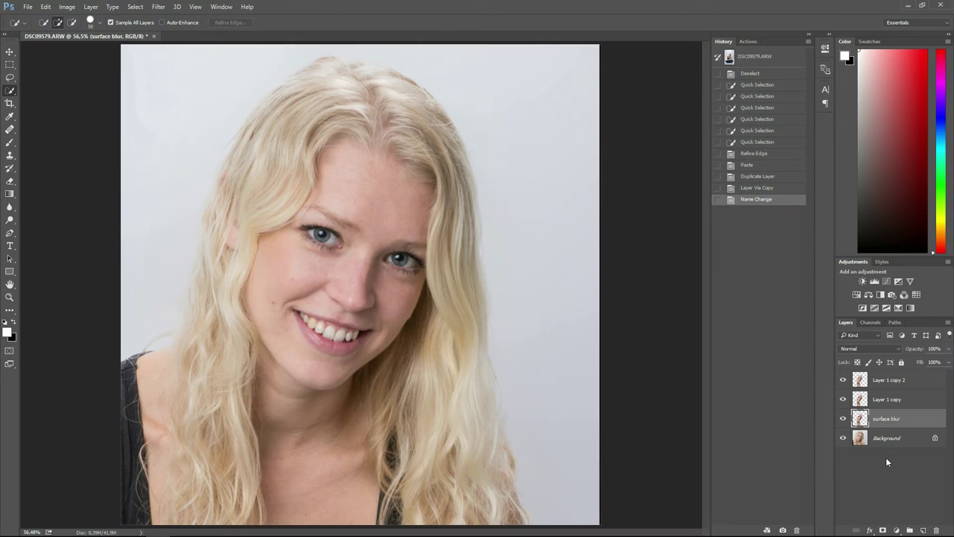
pyautogui.doubleClick(888, 400)
pyautogui.write('highpass - fine')
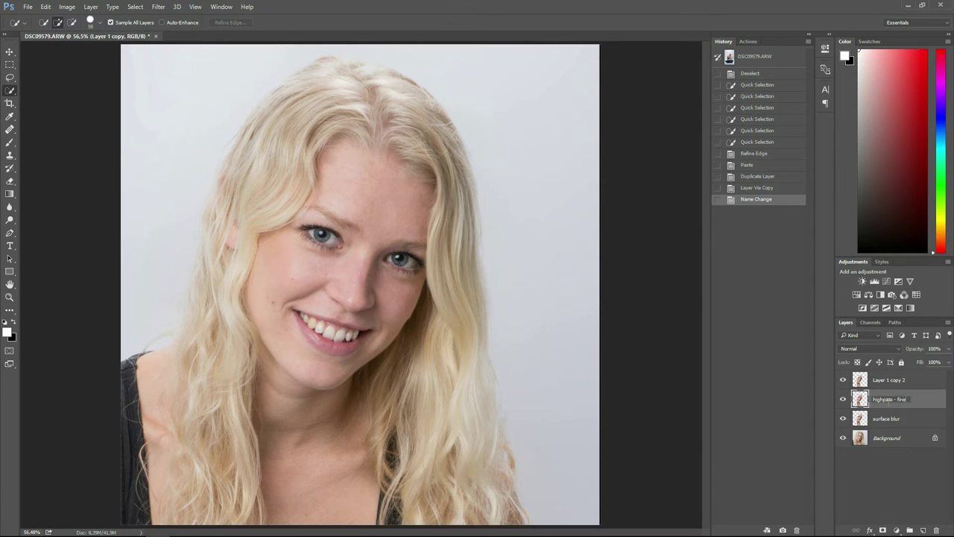
pyautogui.press('Return')
pyautogui.doubleClick(889, 381)
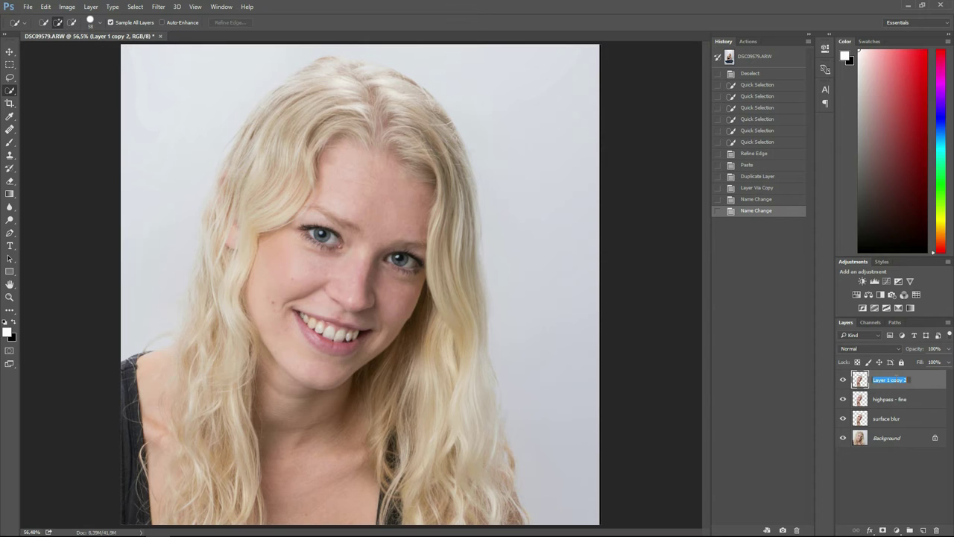
pyautogui.write('highpass - rough')
pyautogui.press('Return')
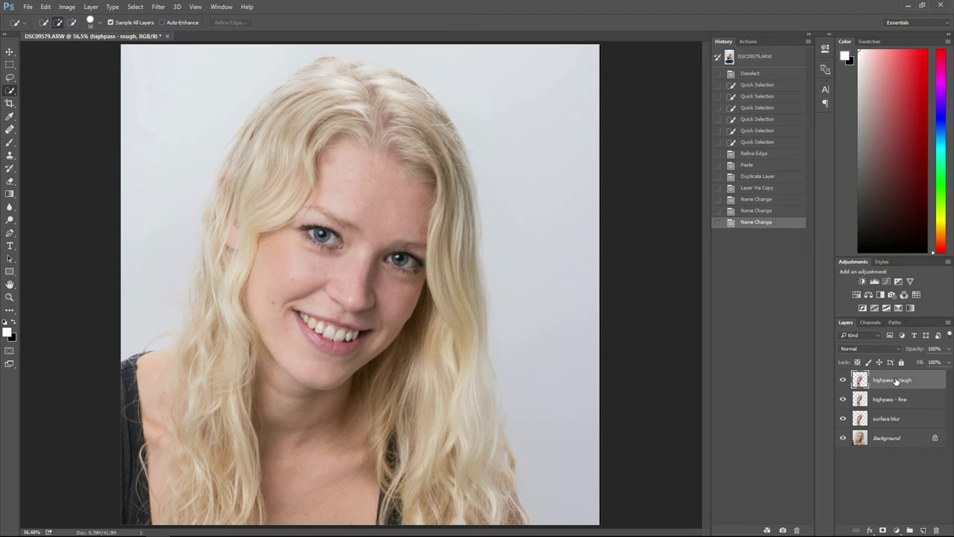
# Hide both highpass layers and briefly check surface blur against the Background
pyautogui.click(843, 382)
pyautogui.click(843, 399)
pyautogui.click(879, 419)
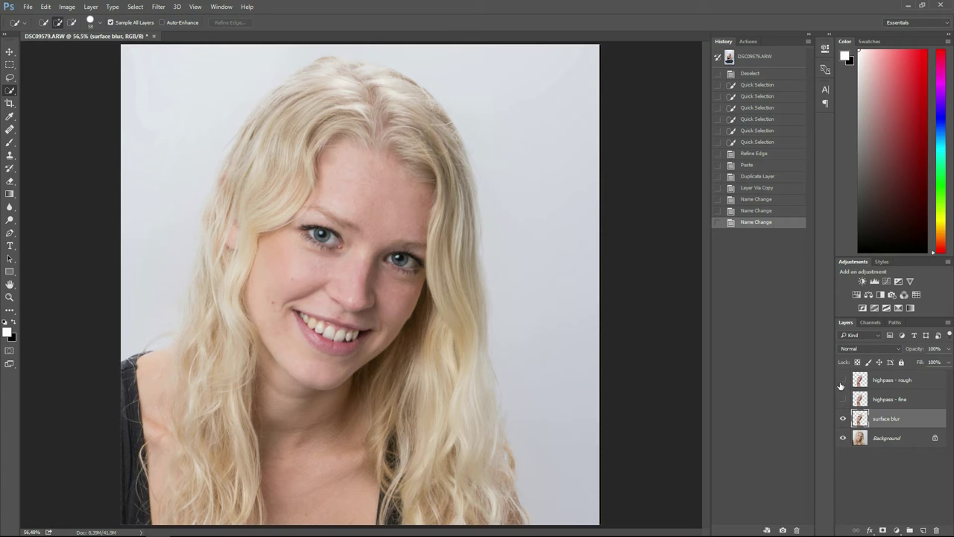
pyautogui.click(843, 438)
pyautogui.click(842, 418)
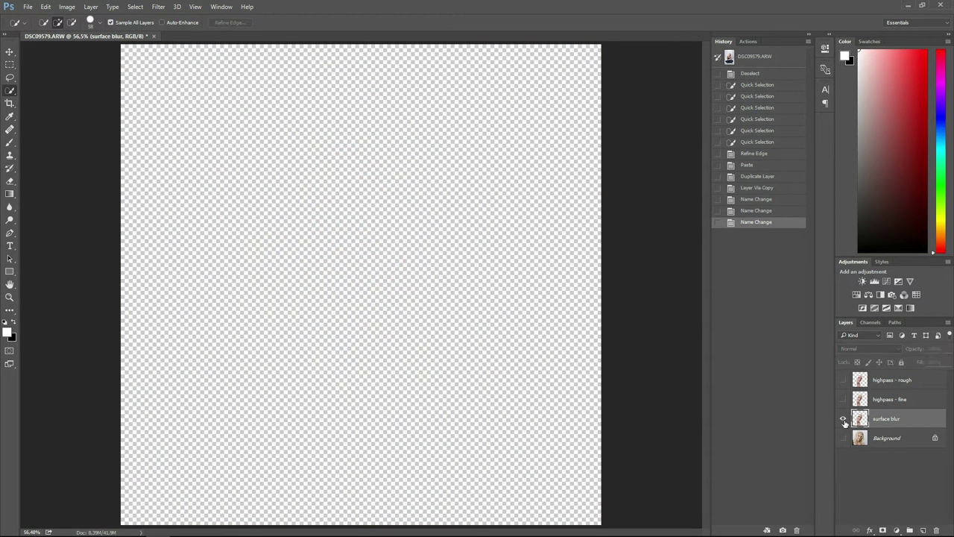
pyautogui.click(843, 418)
pyautogui.click(842, 438)
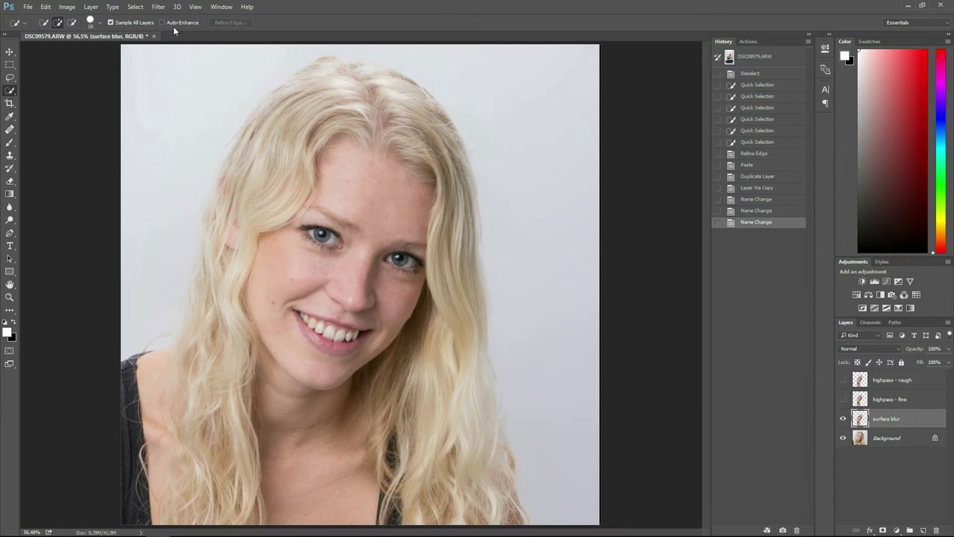
# Open Surface Blur on the surface blur layer and try initial Radius and Threshold values
pyautogui.click(159, 7)
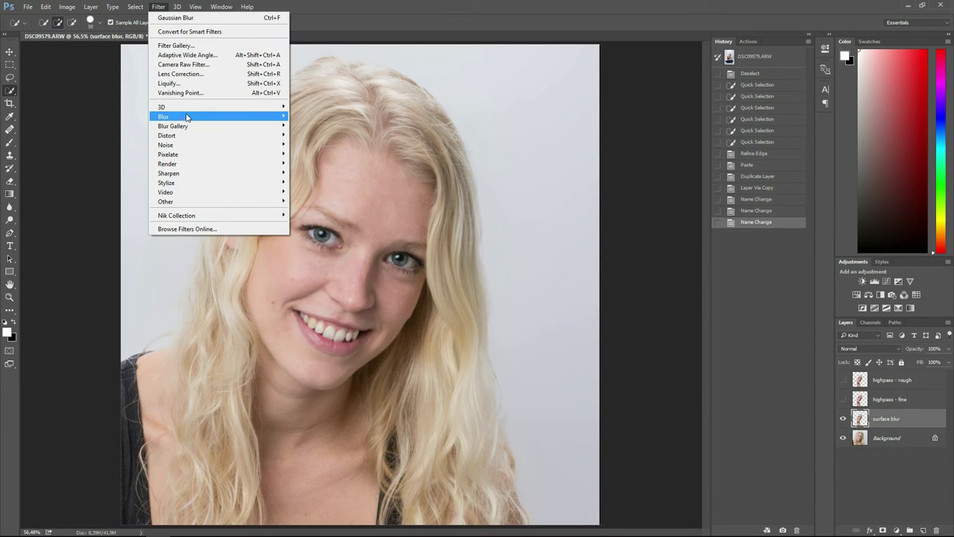
pyautogui.moveTo(188, 117)
pyautogui.click(131, 212)
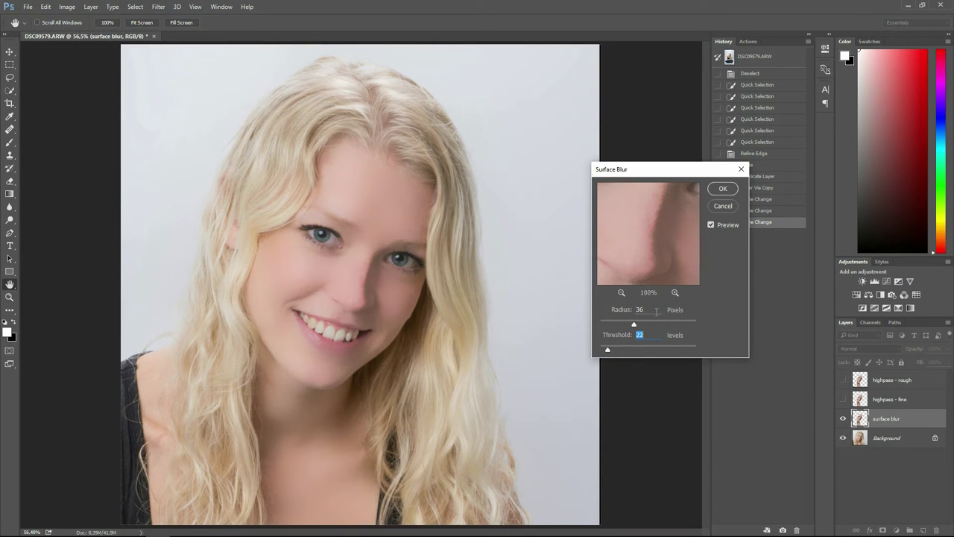
pyautogui.hotkey('shift', 'Tab')
pyautogui.write('15')
pyautogui.press('Tab')
pyautogui.write('0')
pyautogui.press('Tab')
pyautogui.press('Return')
pyautogui.press('Tab')
pyautogui.write('0')
pyautogui.press('Tab')
pyautogui.press('Return')
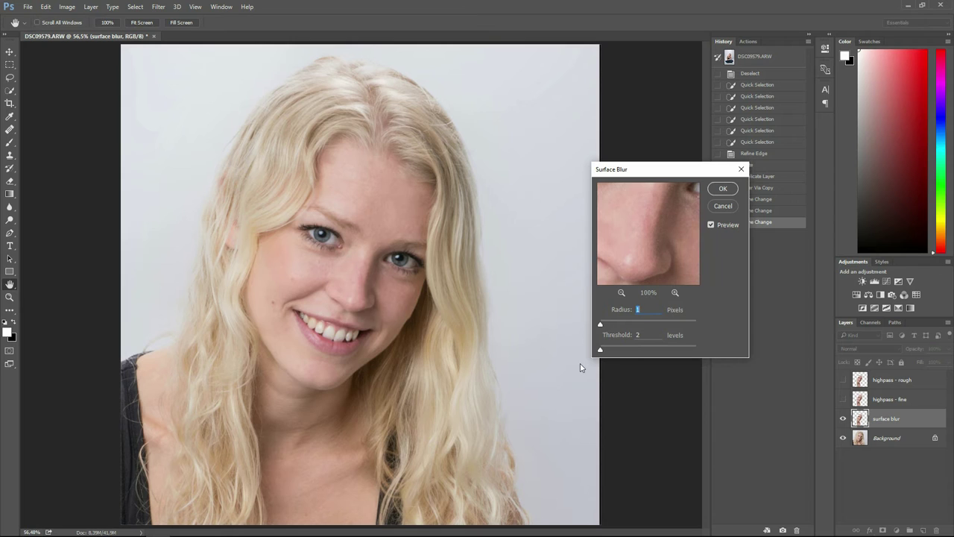
# Enter a Surface Blur Radius of 20 and Threshold of 30 to preview
pyautogui.write('15')
pyautogui.press('Tab')
pyautogui.write('105')
pyautogui.press('Tab')
pyautogui.write('20')
pyautogui.press('Tab')
pyautogui.write('20')
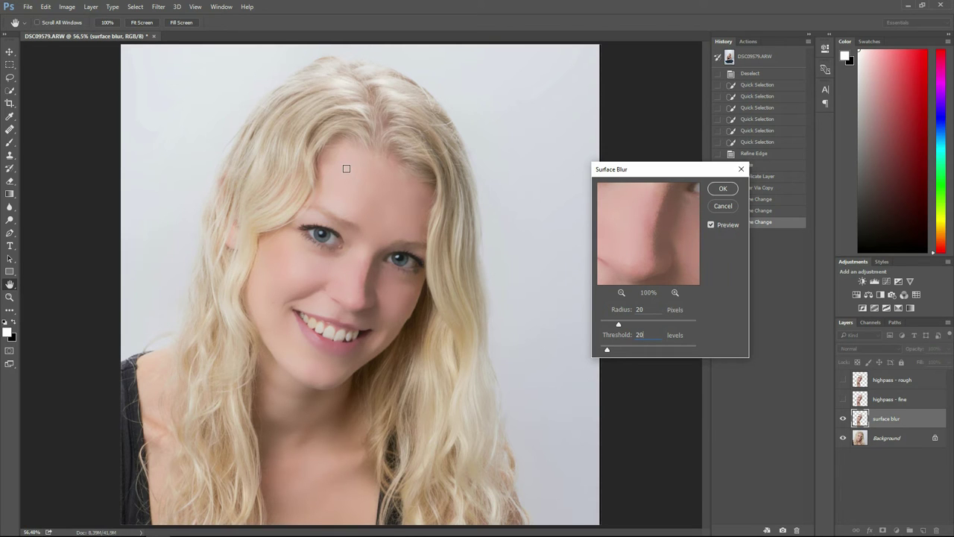
pyautogui.hotkey('ctrl', 'a')
pyautogui.write('30')
# Settle Surface Blur at Radius 25 and Threshold 15 and apply it to the layer
pyautogui.hotkey('ctrl', 'a')
pyautogui.write('20')
pyautogui.hotkey('ctrl', 'a')
pyautogui.write('15')
pyautogui.hotkey('shift', 'Tab')
pyautogui.write('50')
pyautogui.press('Tab')
pyautogui.hotkey('shift', 'Tab')
pyautogui.press('Right')
pyautogui.hotkey('shift', 'Home')
pyautogui.write('40')
pyautogui.hotkey('shift', 'Home')
pyautogui.write('3')
pyautogui.write('25')
pyautogui.click(722, 188)
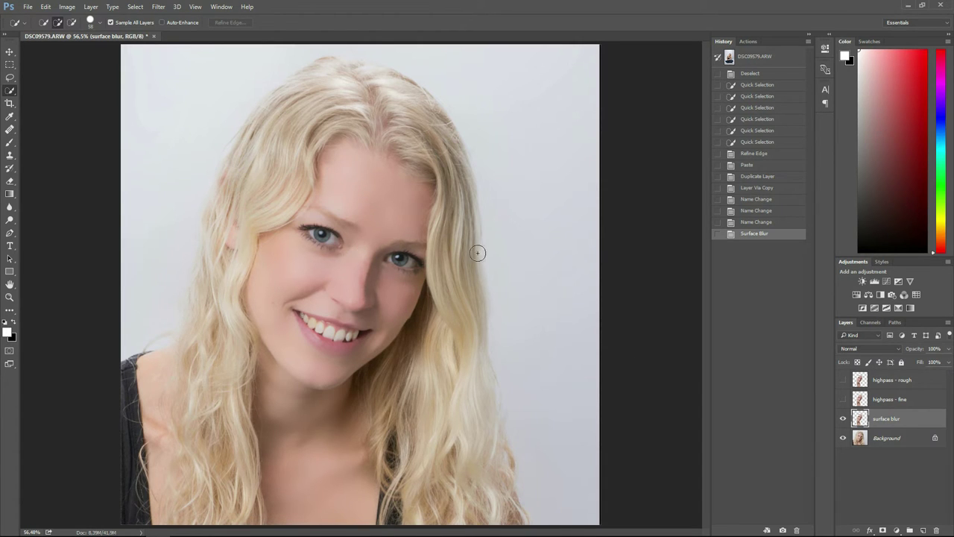
# Make the highpass - fine layer active and visible, and bring up High Pass
pyautogui.click(923, 401)
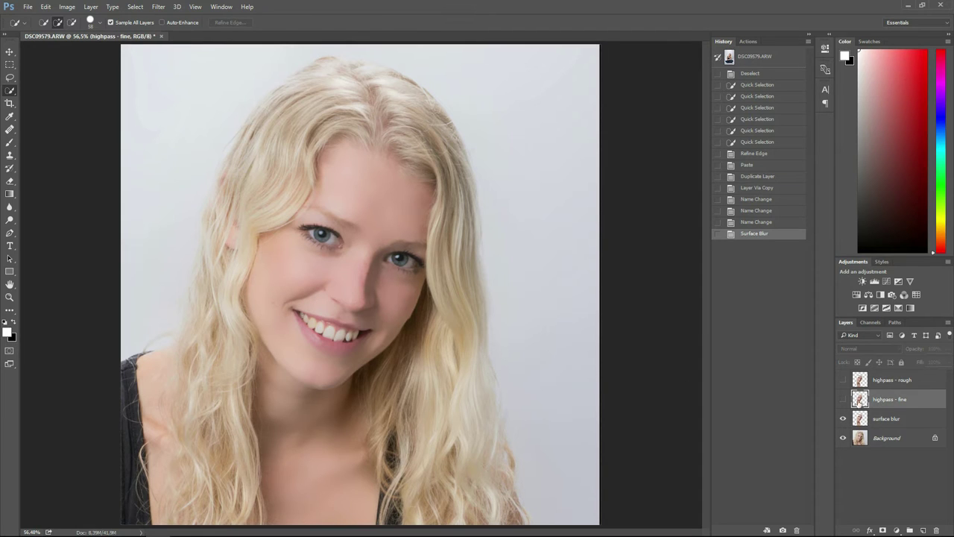
pyautogui.click(844, 401)
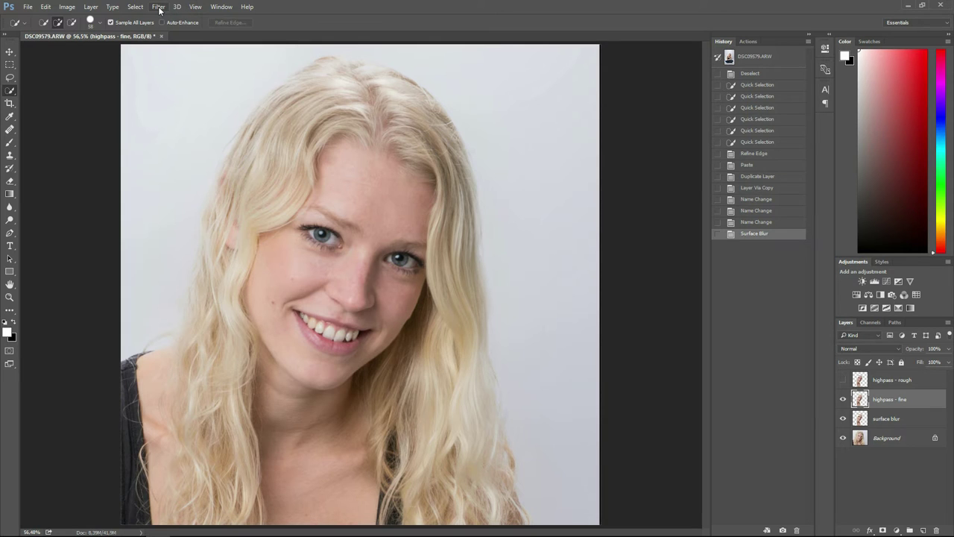
pyautogui.click(158, 7)
pyautogui.moveTo(201, 204)
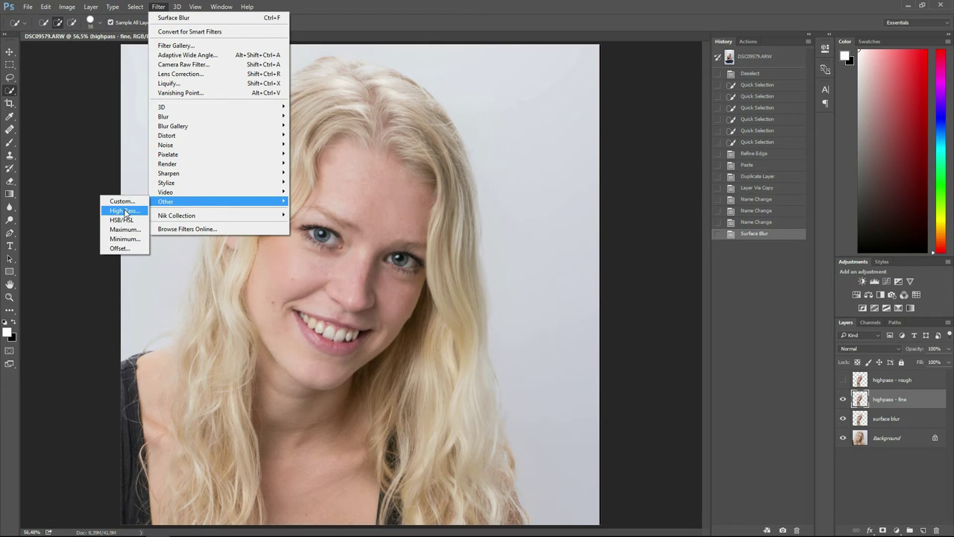
pyautogui.click(124, 211)
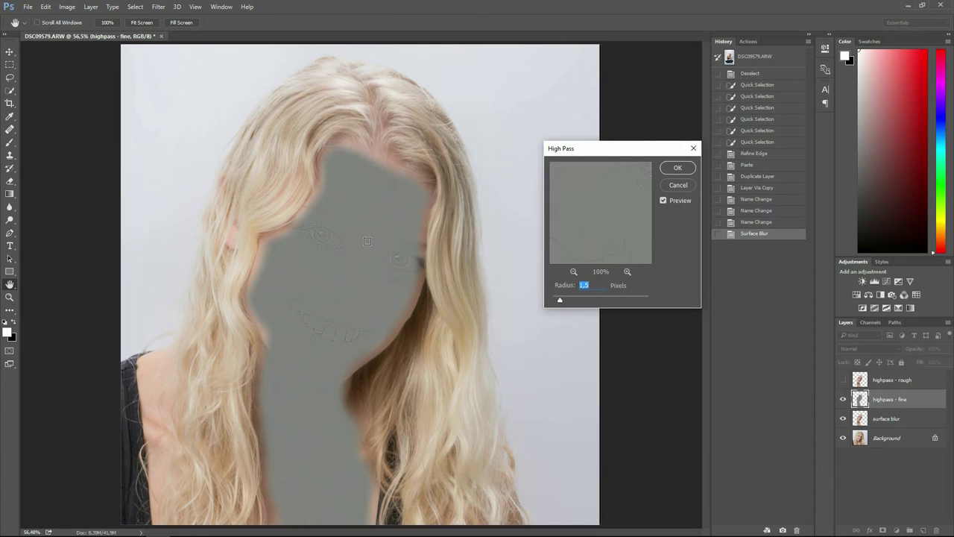
pyautogui.press('alt')
pyautogui.scroll(5, 345, 243)
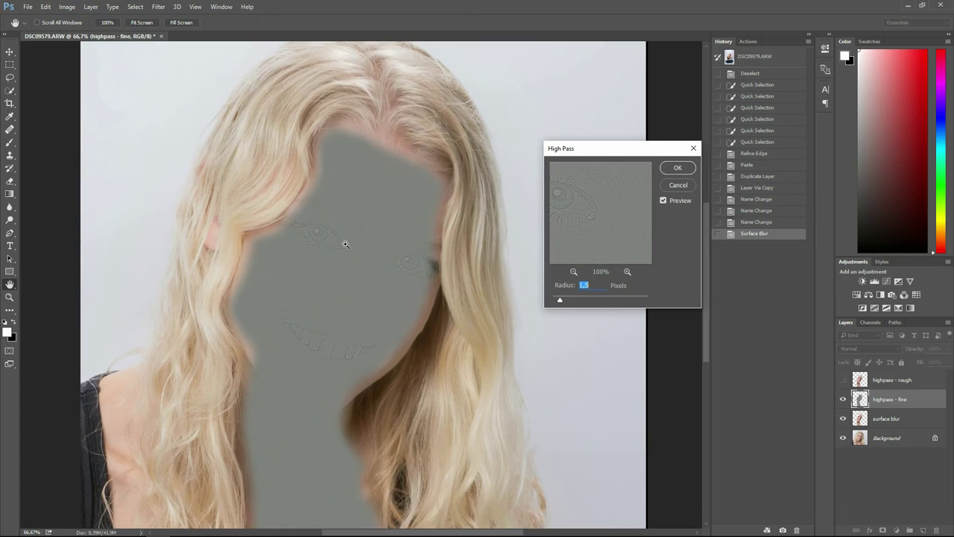
pyautogui.scroll(-2, 366, 282)
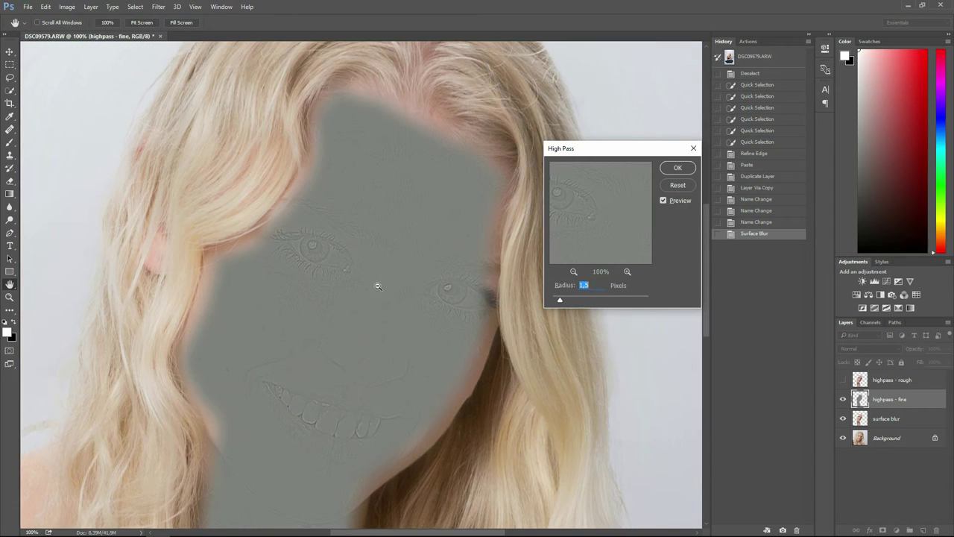
# Set the High Pass radius to 0,8 pixels and apply it
pyautogui.write('10')
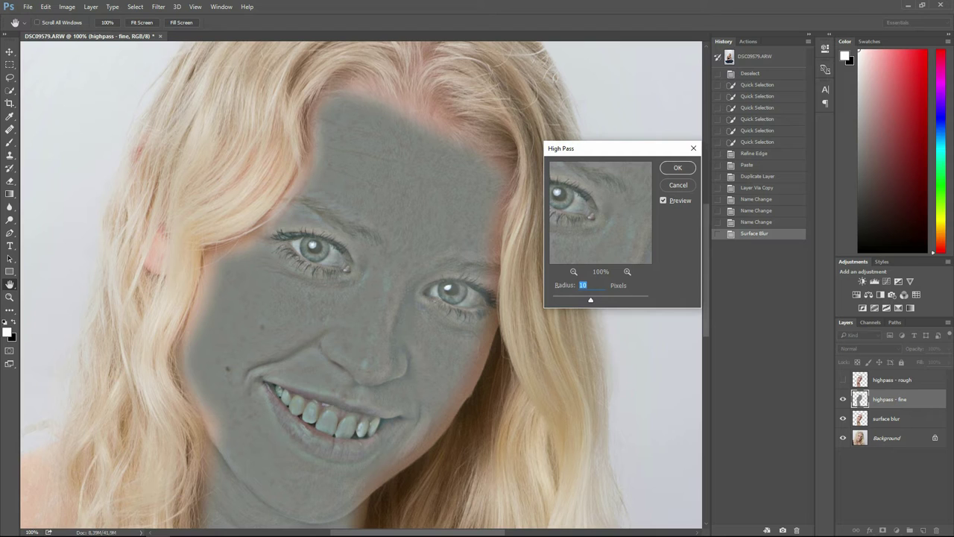
pyautogui.write('0,1')
pyautogui.hotkey('shift', 'Left')
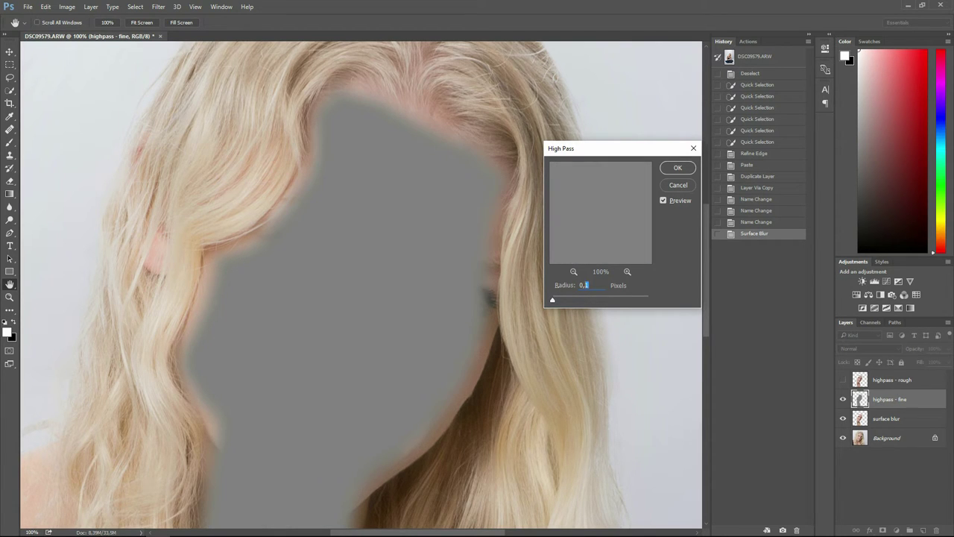
pyautogui.write('2')
pyautogui.hotkey('shift', 'Left')
pyautogui.write('4')
pyautogui.hotkey('shift', 'Left')
pyautogui.write('6')
pyautogui.hotkey('shift', 'Left')
pyautogui.write('8')
pyautogui.press('Return')
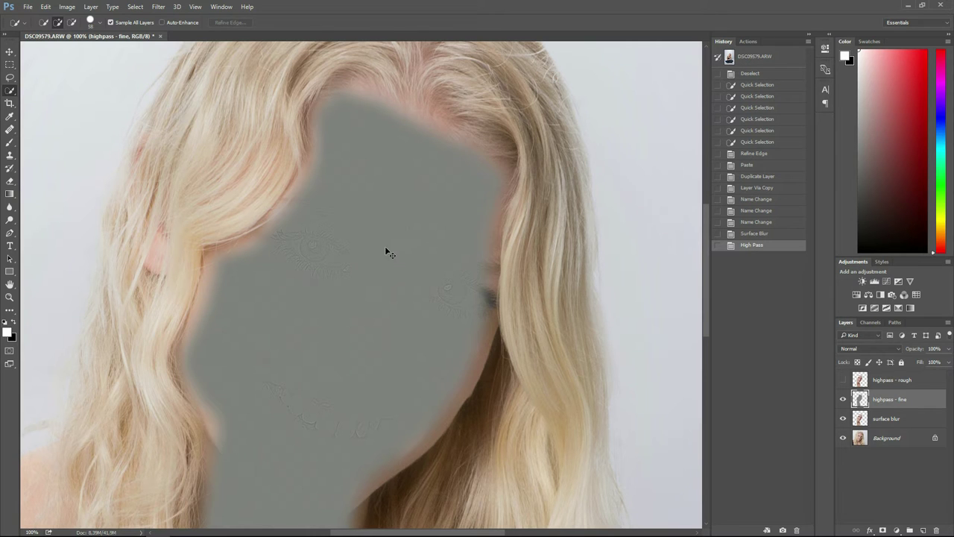
# Apply Levels to highpass - fine with input black about 118 and white about 149
pyautogui.hotkey('ctrl', 'l')
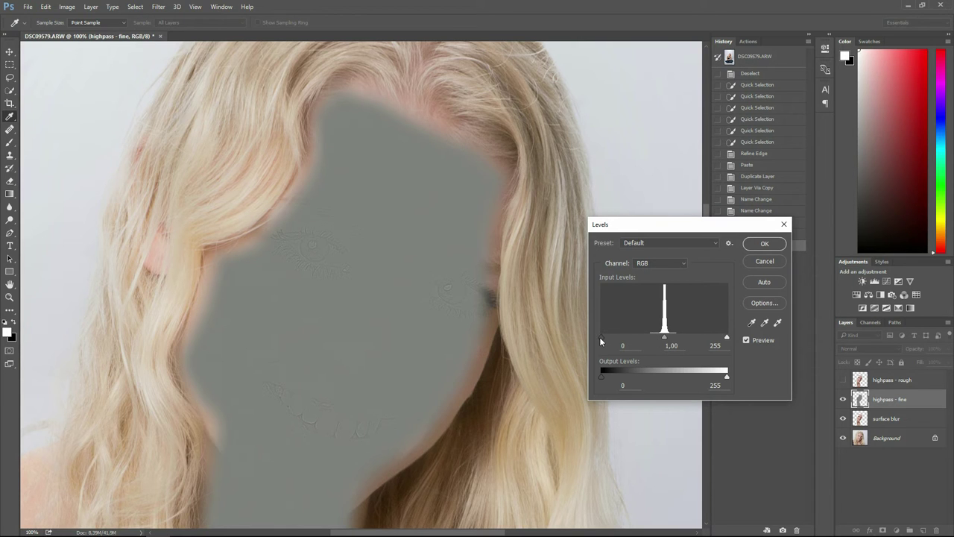
pyautogui.moveTo(600, 338); pyautogui.dragTo(656, 345)
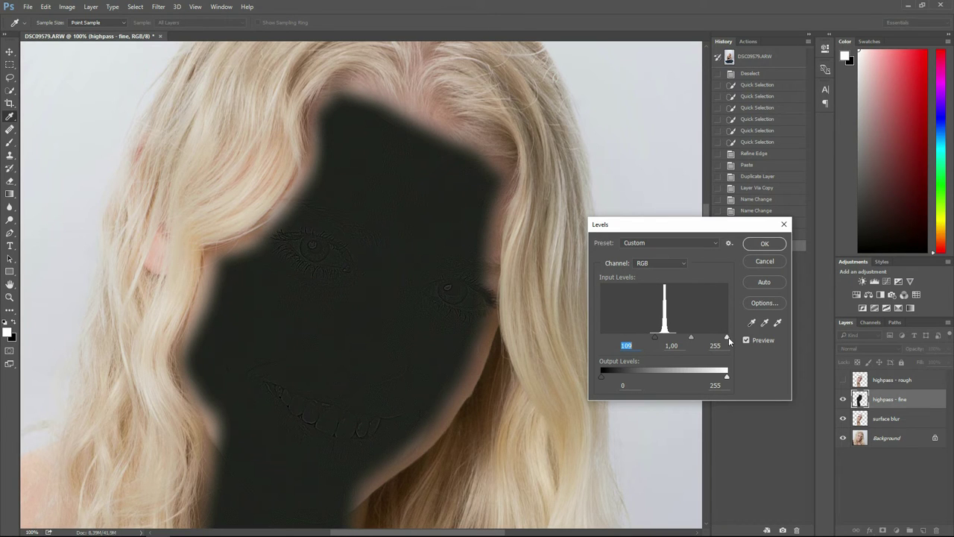
pyautogui.moveTo(728, 340); pyautogui.dragTo(659, 341)
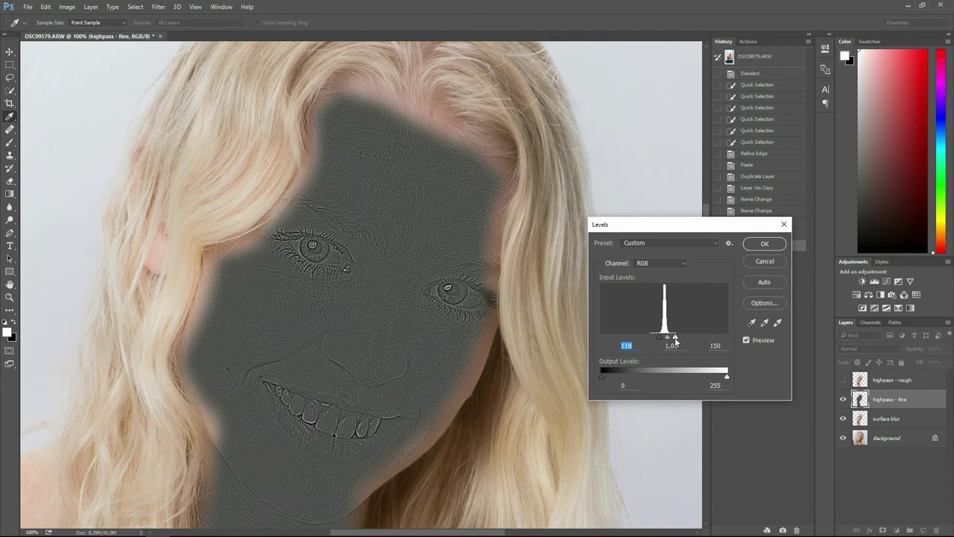
pyautogui.press('Tab')
pyautogui.press('Tab')
pyautogui.press('Return')
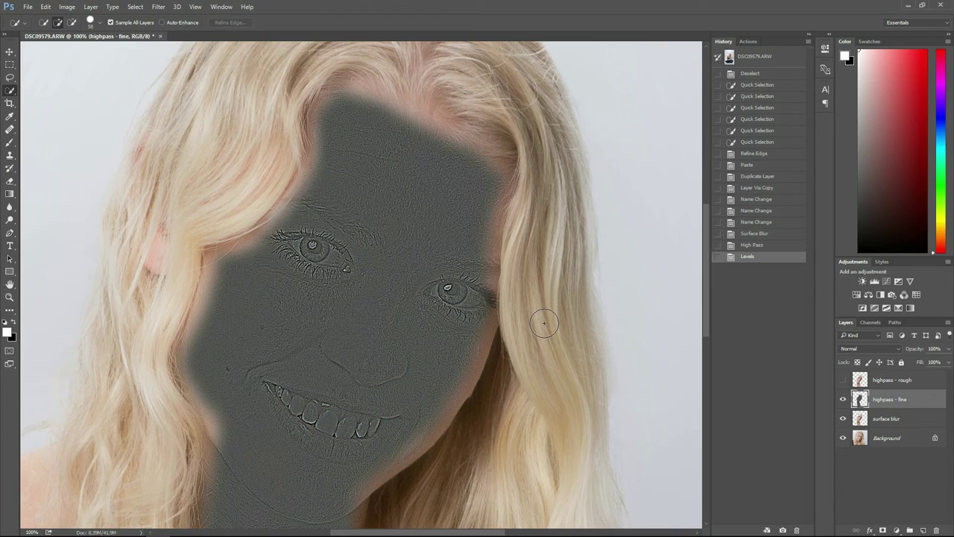
# Desaturate the highpass - fine layer with Image > Adjustments > Desaturate
pyautogui.hotkey('ctrl', '+')
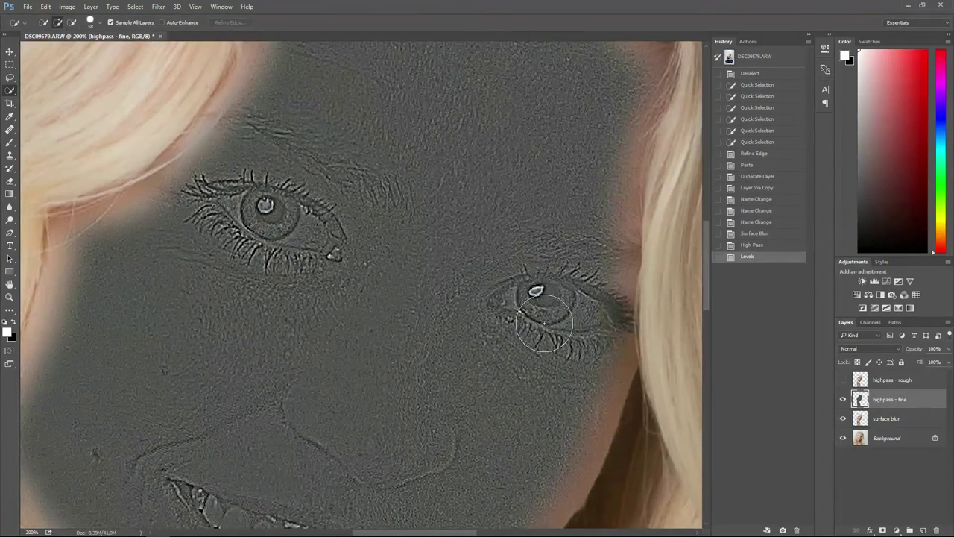
pyautogui.moveTo(521, 362); pyautogui.dragTo(535, 304)
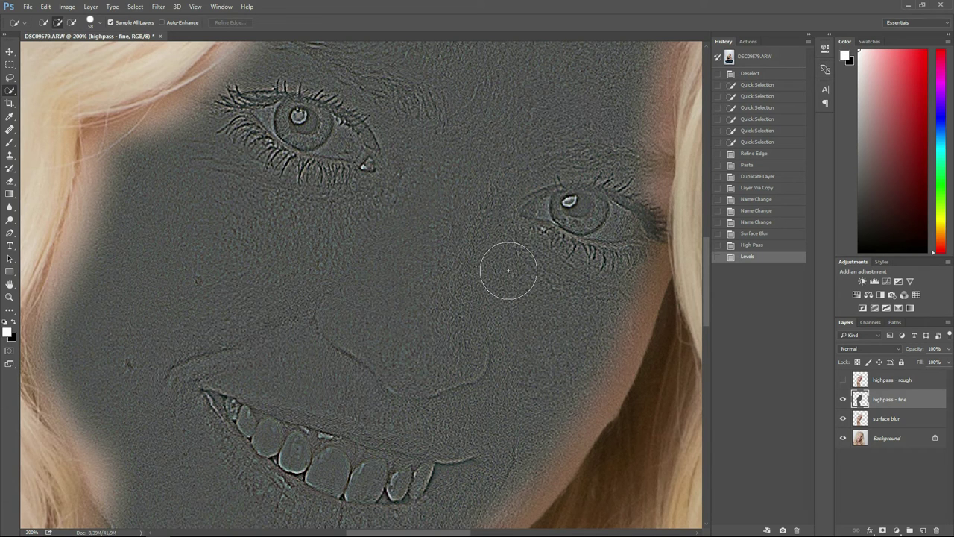
pyautogui.click(69, 8)
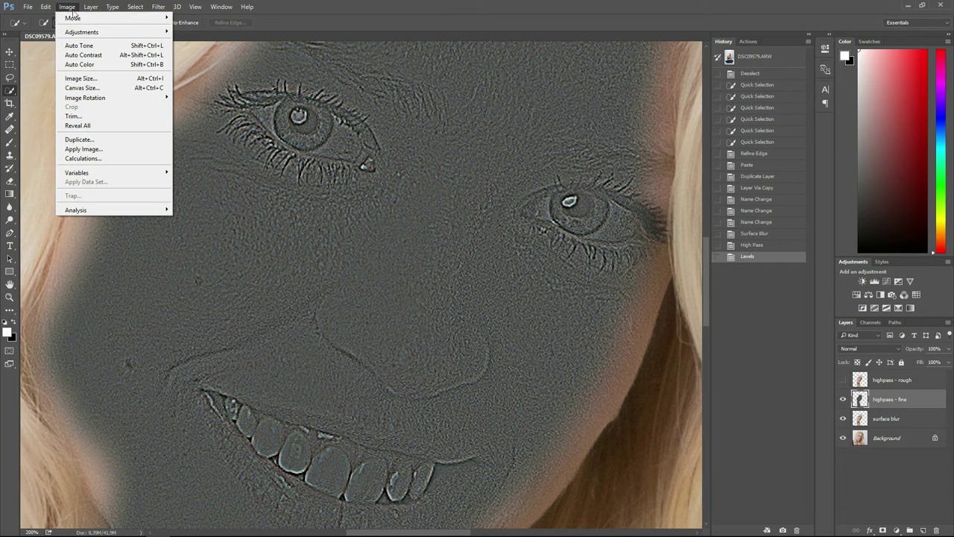
pyautogui.moveTo(83, 34)
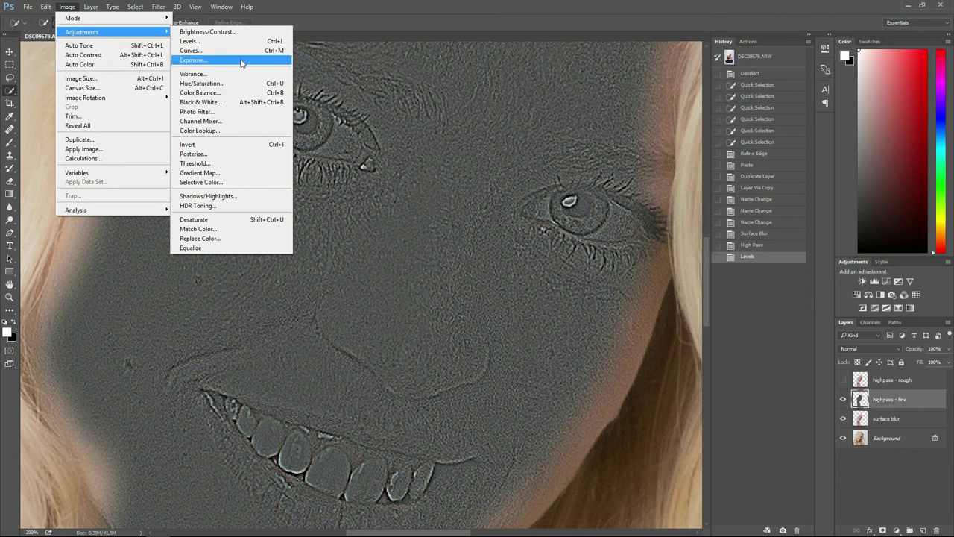
pyautogui.click(245, 221)
pyautogui.press('v')
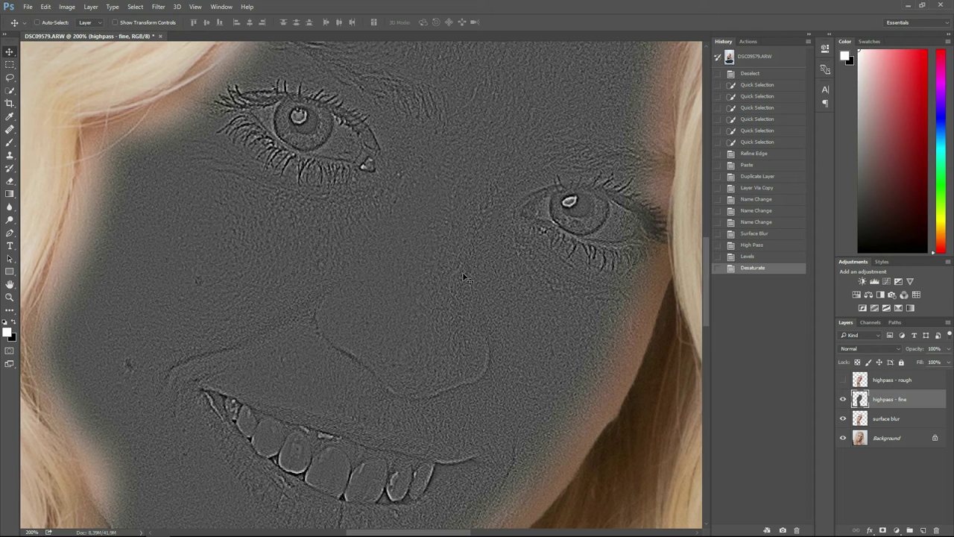
# Apply a second Levels to highpass - fine with input black 76 and white 202
pyautogui.hotkey('ctrl', 'l')
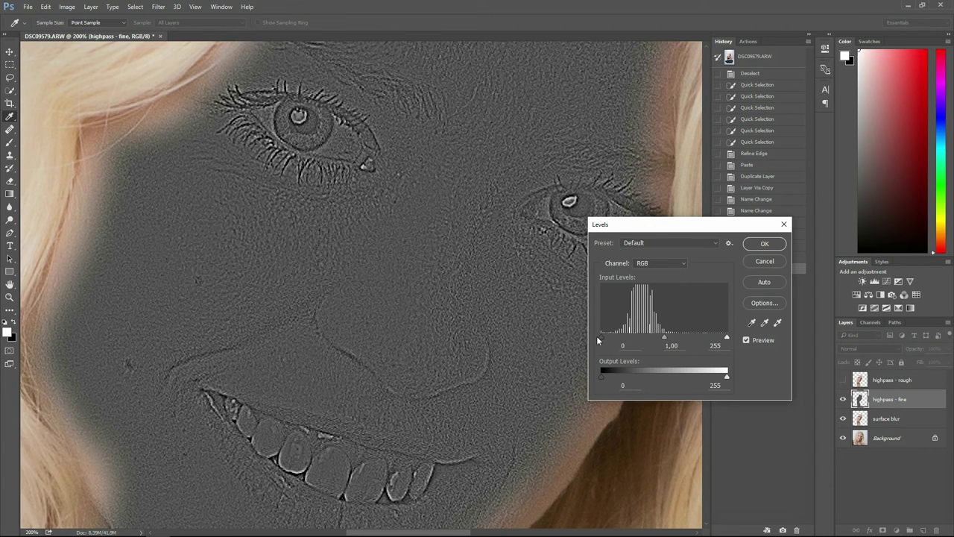
pyautogui.moveTo(600, 338); pyautogui.dragTo(619, 343)
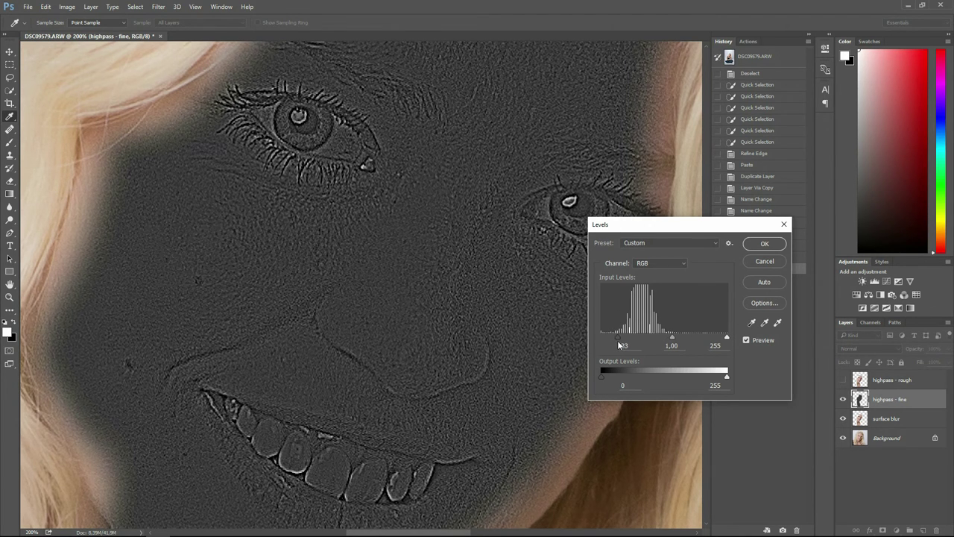
pyautogui.doubleClick(623, 345)
pyautogui.write('40')
pyautogui.moveTo(727, 336); pyautogui.dragTo(705, 339)
pyautogui.doubleClick(715, 345)
pyautogui.write('200')
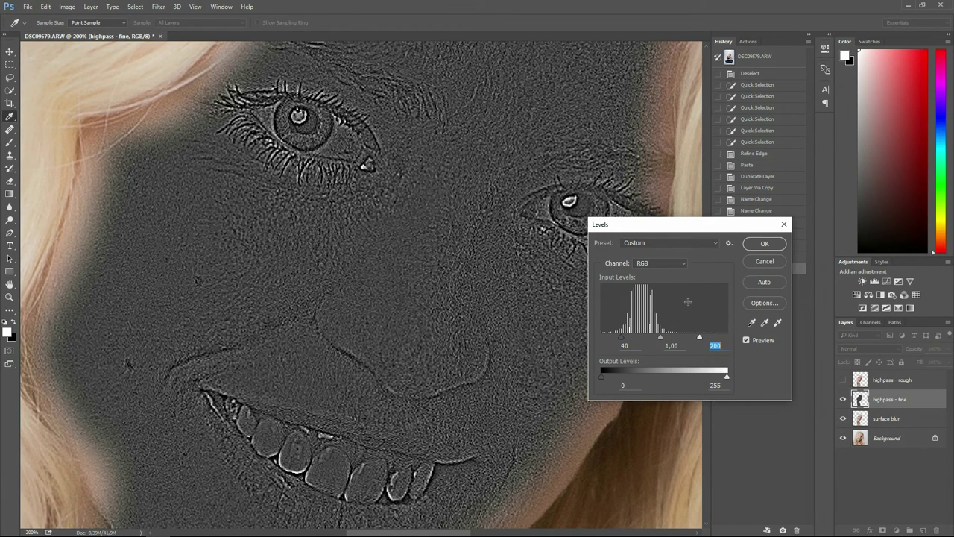
pyautogui.press('Up')
pyautogui.press('Up')
pyautogui.moveTo(622, 338); pyautogui.dragTo(638, 345)
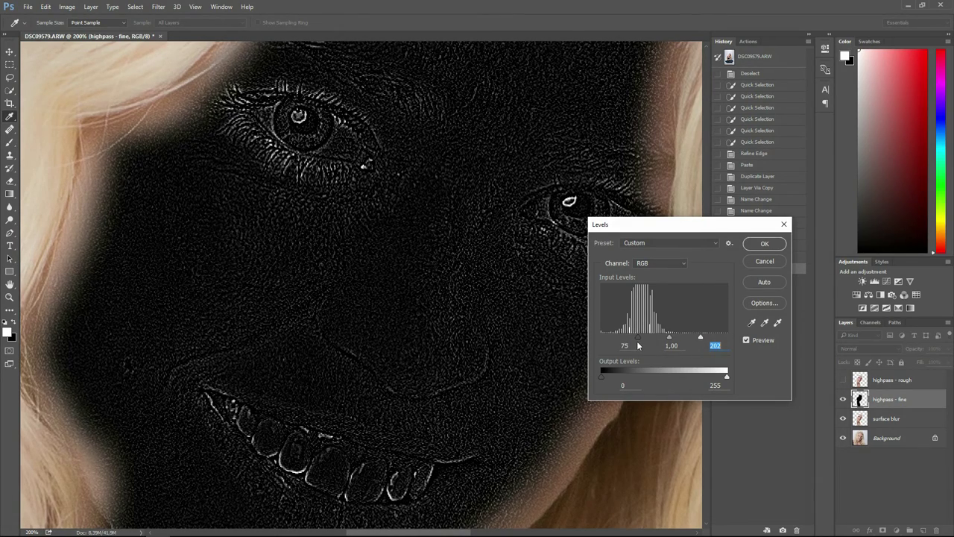
pyautogui.click(637, 345)
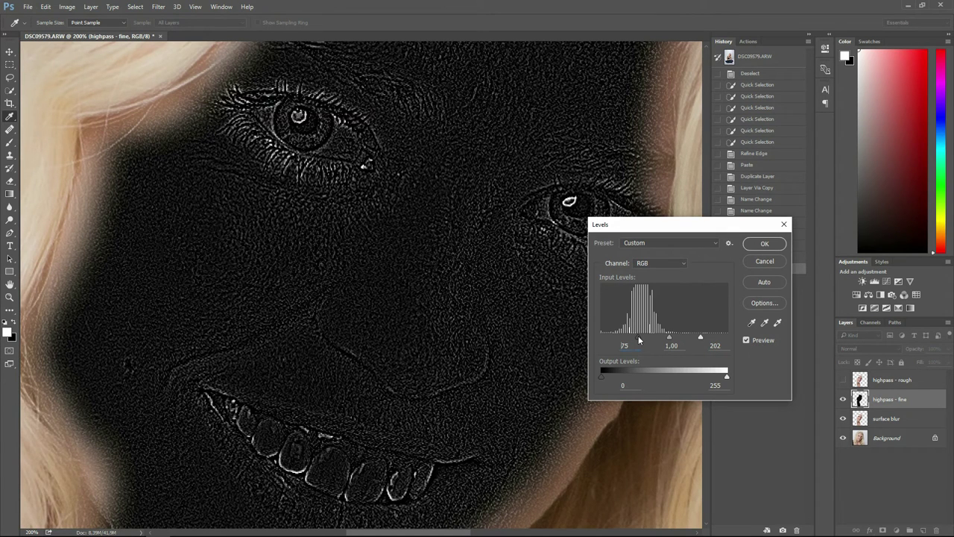
pyautogui.press('Up')
pyautogui.press('Up')
pyautogui.press('Up')
pyautogui.click(763, 244)
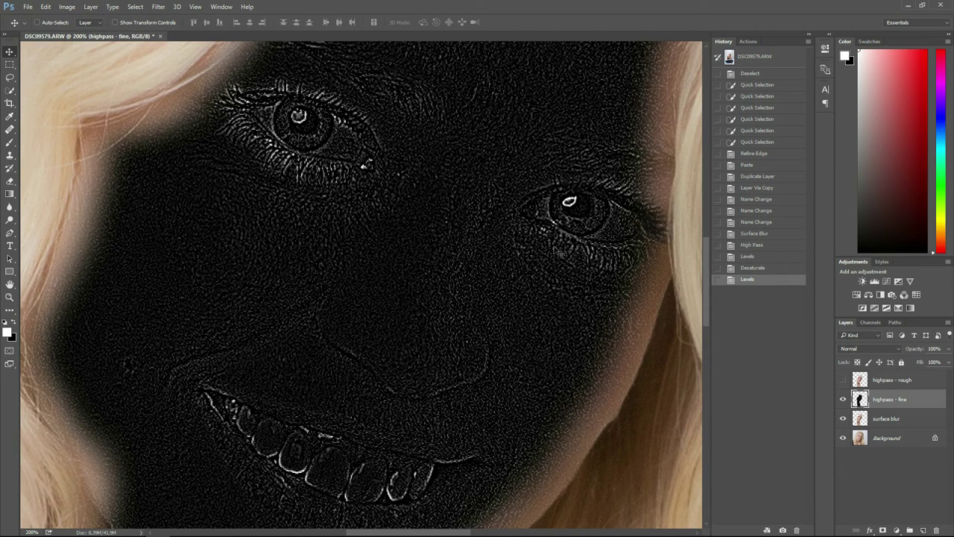
# Blend highpass - fine as Linear Dodge (Add), compare it on and off, and set its opacity to 20%
pyautogui.hotkey('ctrl', '-')
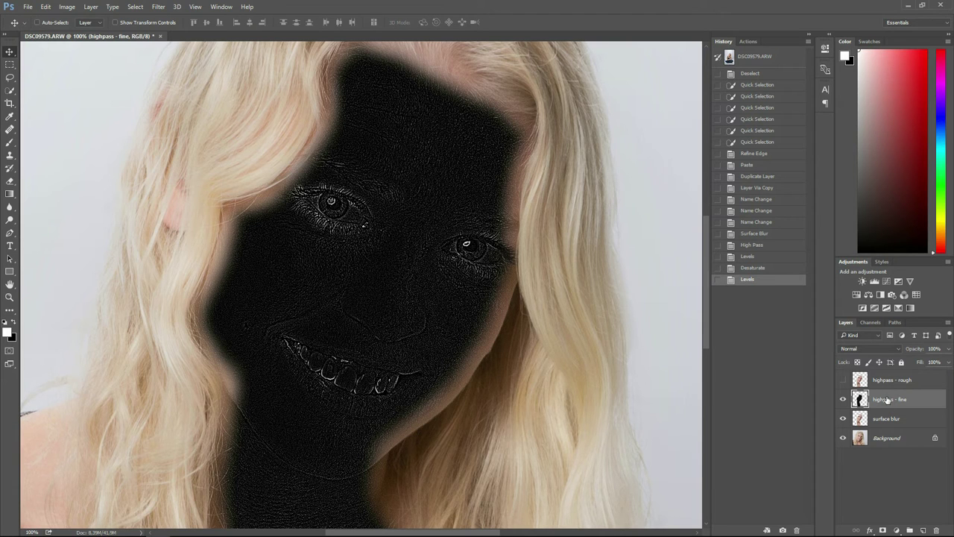
pyautogui.click(882, 349)
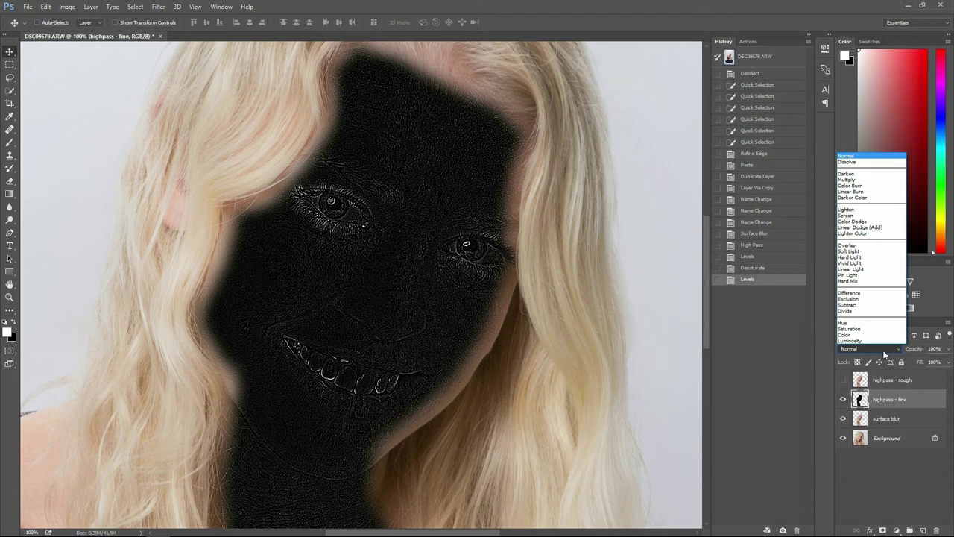
pyautogui.click(881, 228)
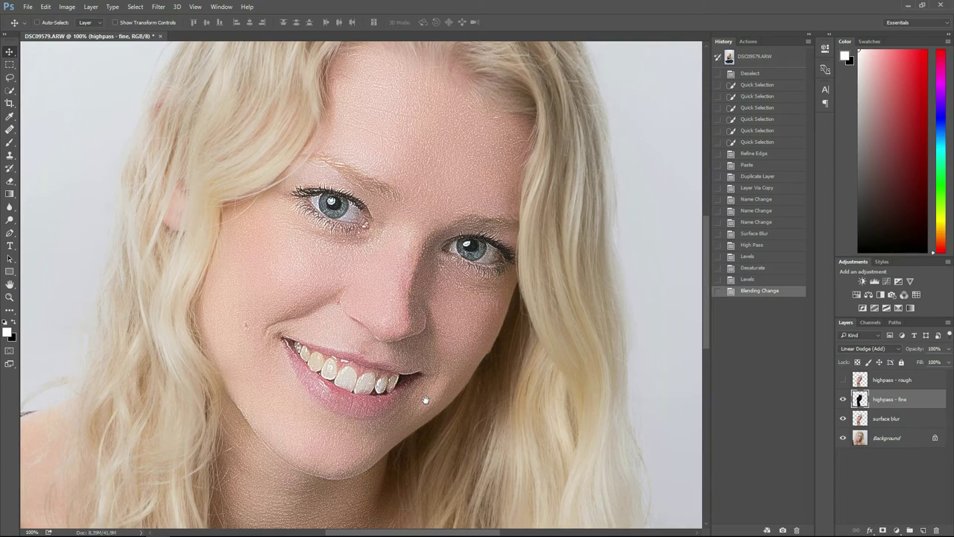
pyautogui.moveTo(420, 395); pyautogui.dragTo(481, 374)
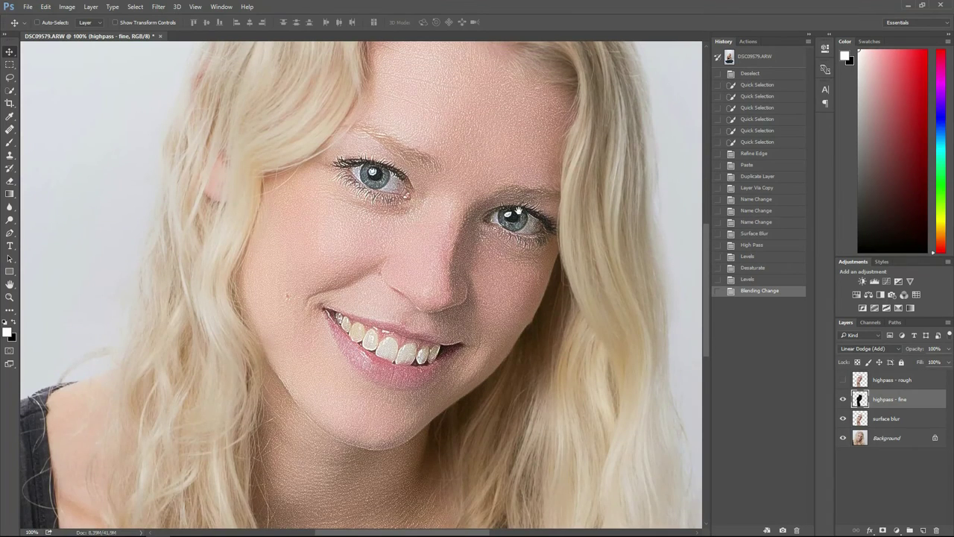
pyautogui.moveTo(518, 210); pyautogui.dragTo(509, 236)
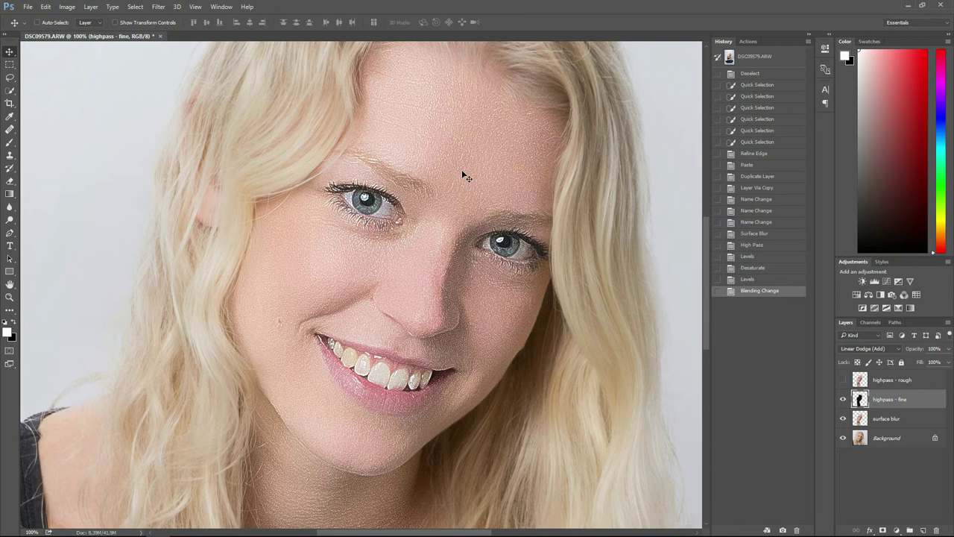
pyautogui.click(843, 399)
pyautogui.click(843, 399)
pyautogui.moveTo(465, 415)
pyautogui.mouseDown()
pyautogui.moveTo(494, 358)
pyautogui.moveTo(499, 283)
pyautogui.moveTo(446, 418)
pyautogui.mouseUp()
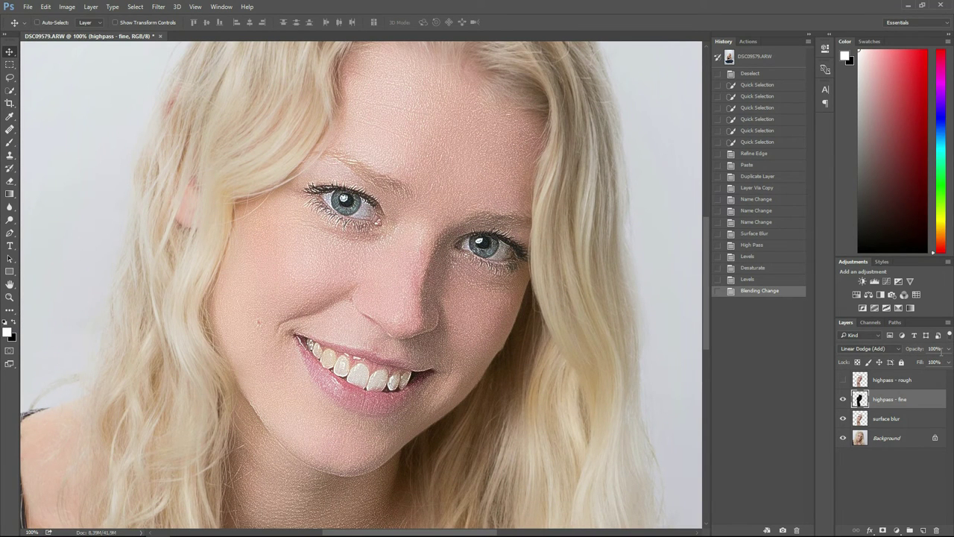
pyautogui.click(936, 349)
pyautogui.write('20')
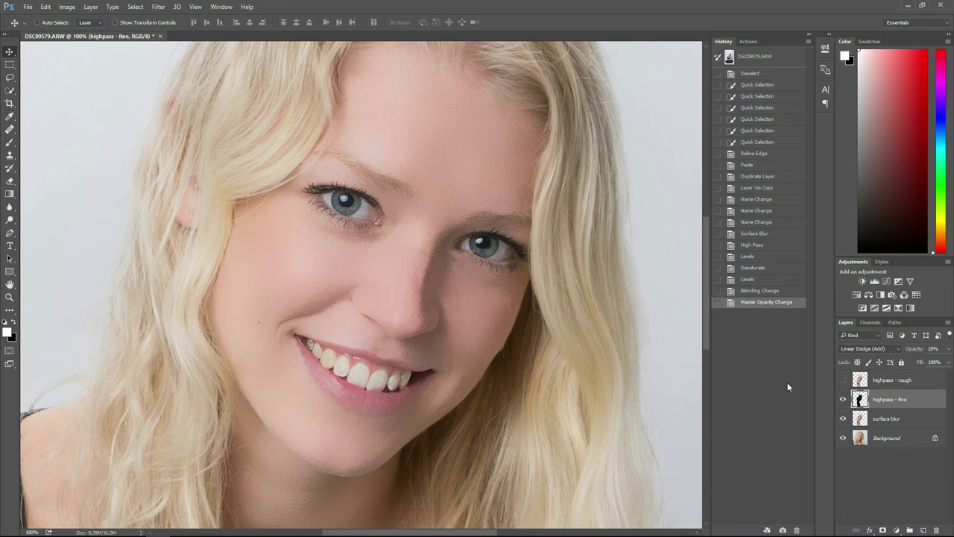
# Select the highpass - rough layer and make it visible
pyautogui.click(887, 385)
pyautogui.click(882, 403)
pyautogui.click(856, 383)
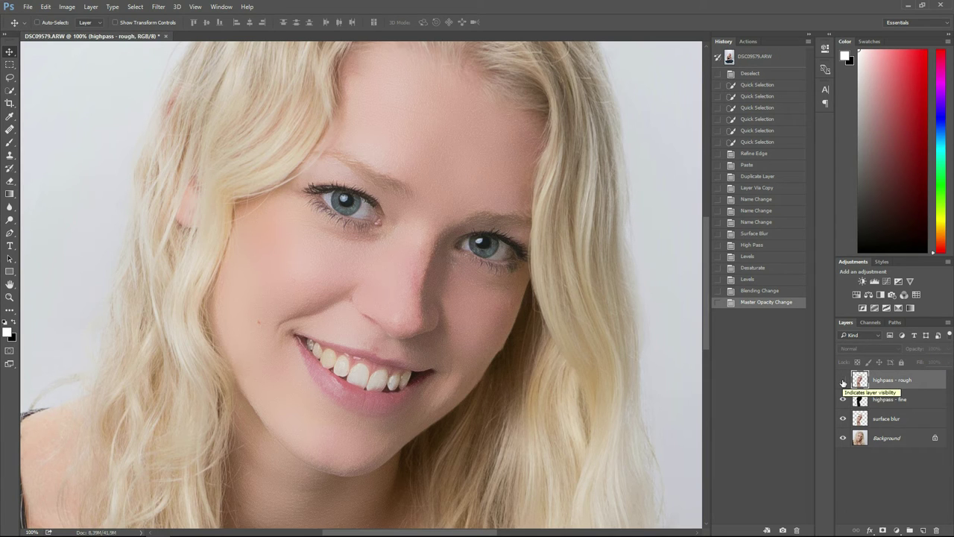
pyautogui.click(842, 380)
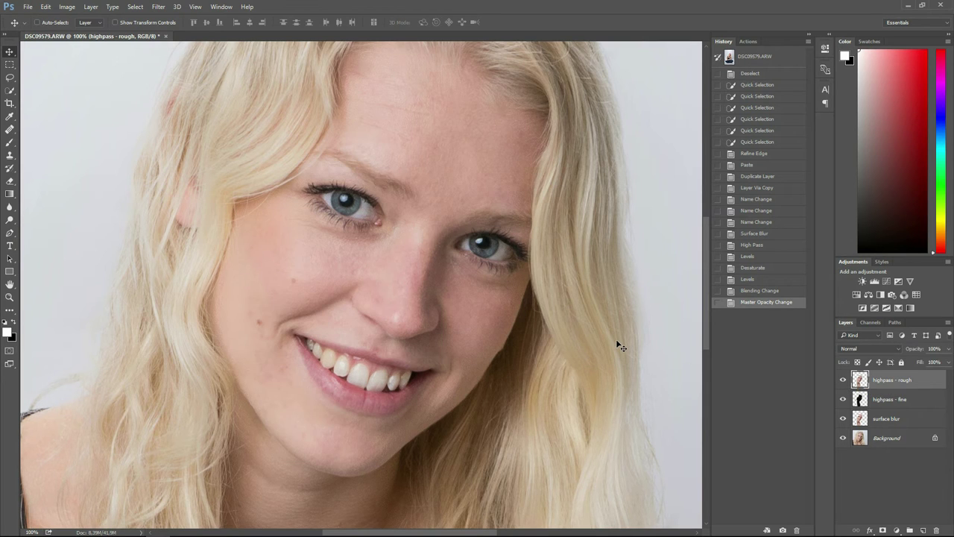
# Open the High Pass filter on highpass - rough, trying radius values between 2 and 3 pixels
pyautogui.click(156, 9)
pyautogui.moveTo(179, 202)
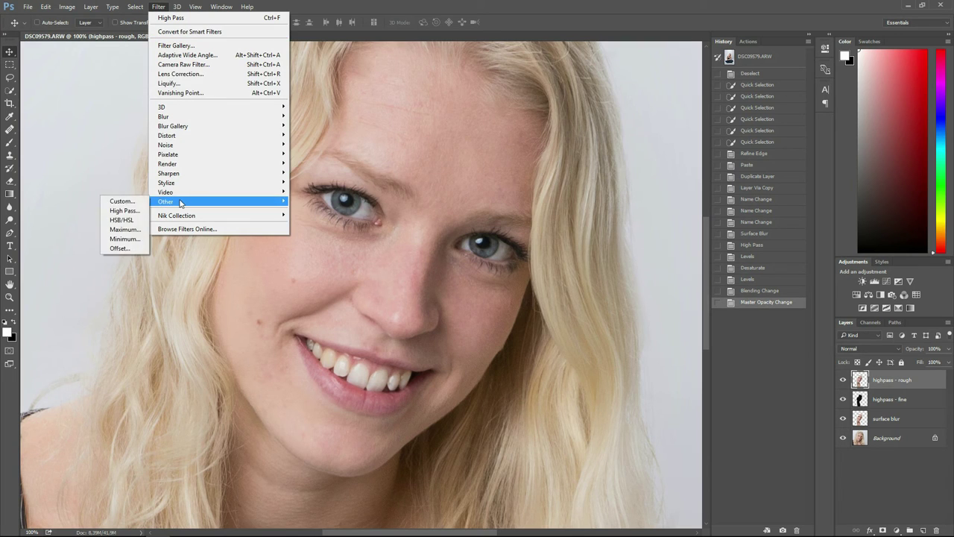
pyautogui.click(123, 210)
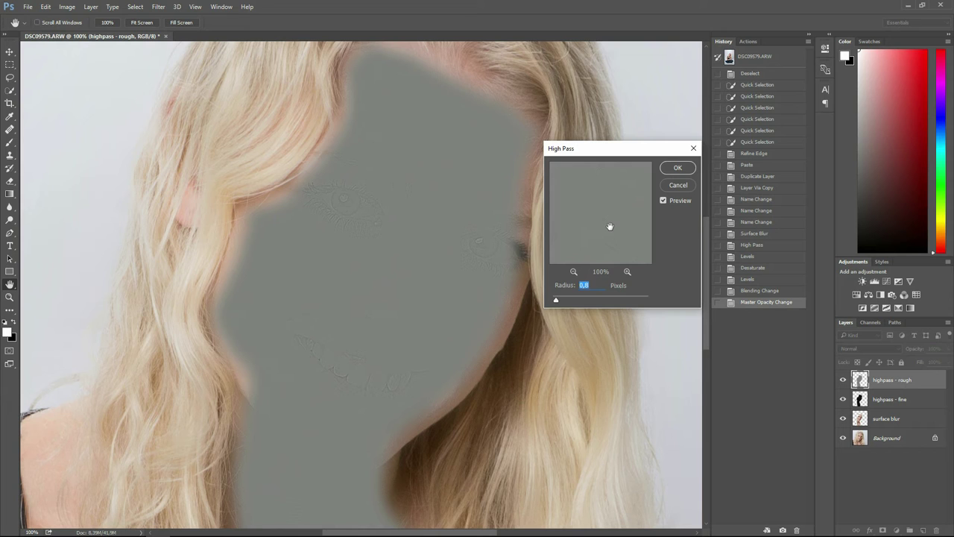
pyautogui.write('3')
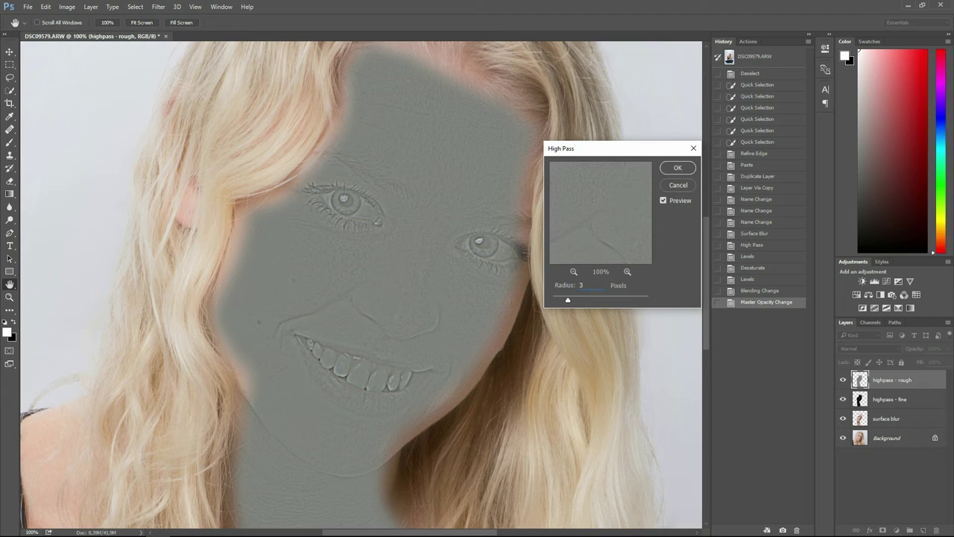
pyautogui.press('Down')
pyautogui.write('2,2')
pyautogui.press('BackSpace')
pyautogui.write('5')
# Apply High Pass with a 2,4 pixel radius and check the grey result on the face
pyautogui.moveTo(606, 217); pyautogui.dragTo(611, 260)
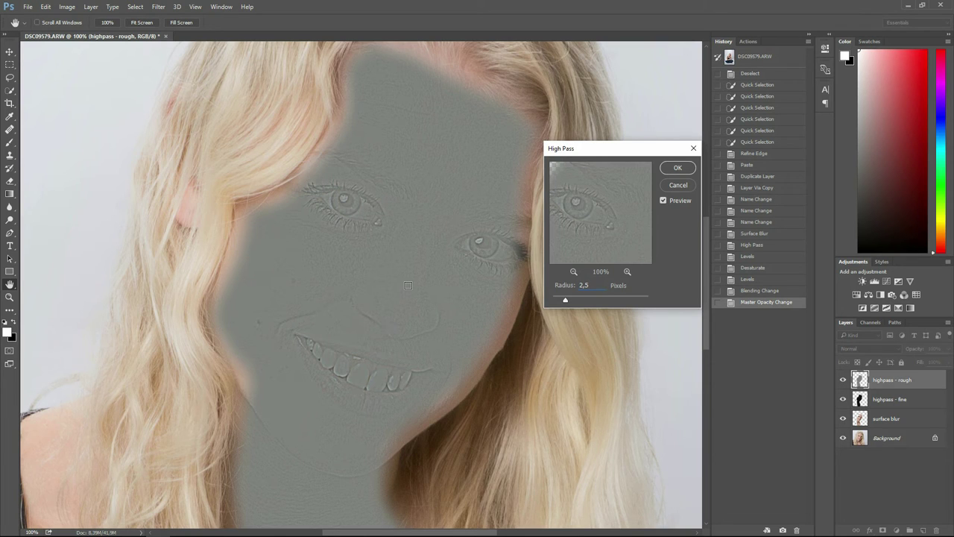
pyautogui.press('BackSpace')
pyautogui.write('4')
pyautogui.hotkey('shift', 'Left')
pyautogui.press('Return')
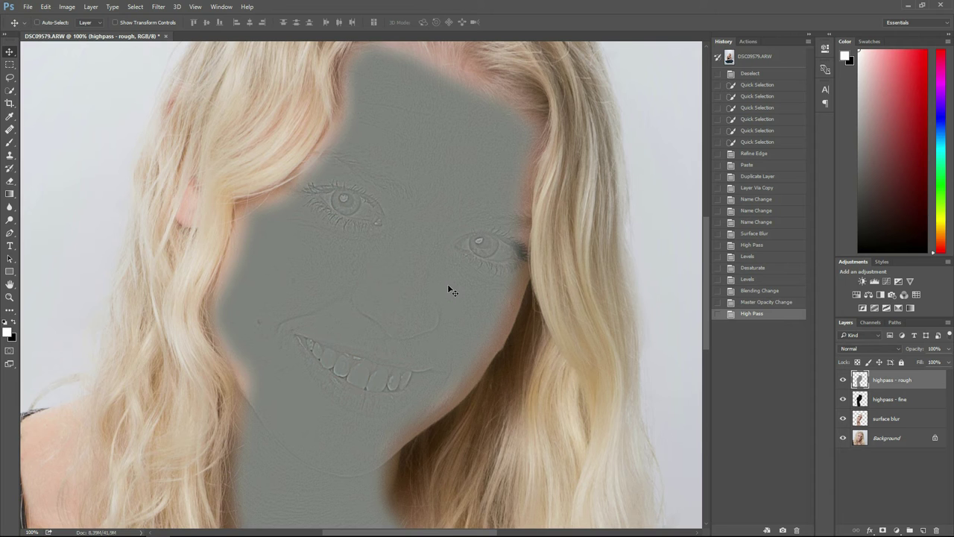
pyautogui.moveTo(420, 313); pyautogui.dragTo(477, 174)
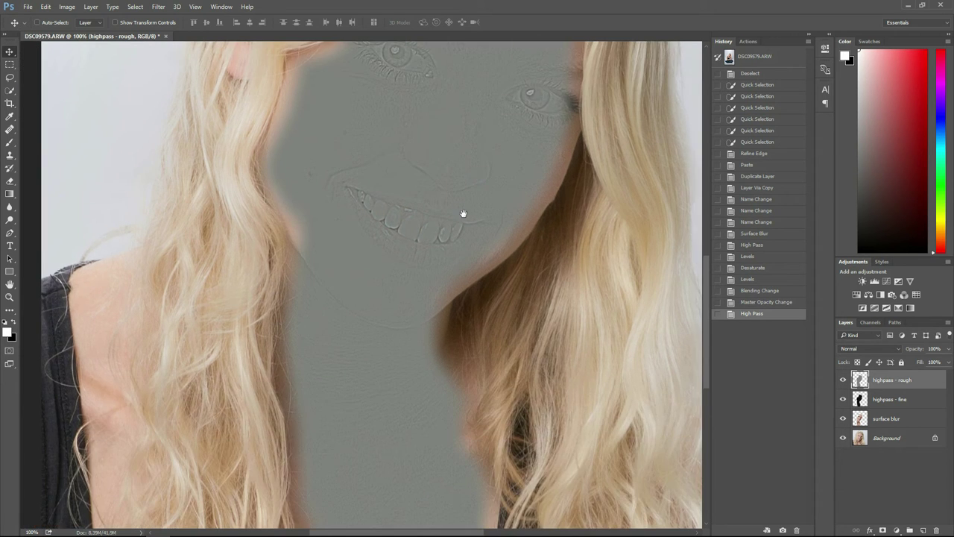
pyautogui.moveTo(462, 214); pyautogui.dragTo(407, 381)
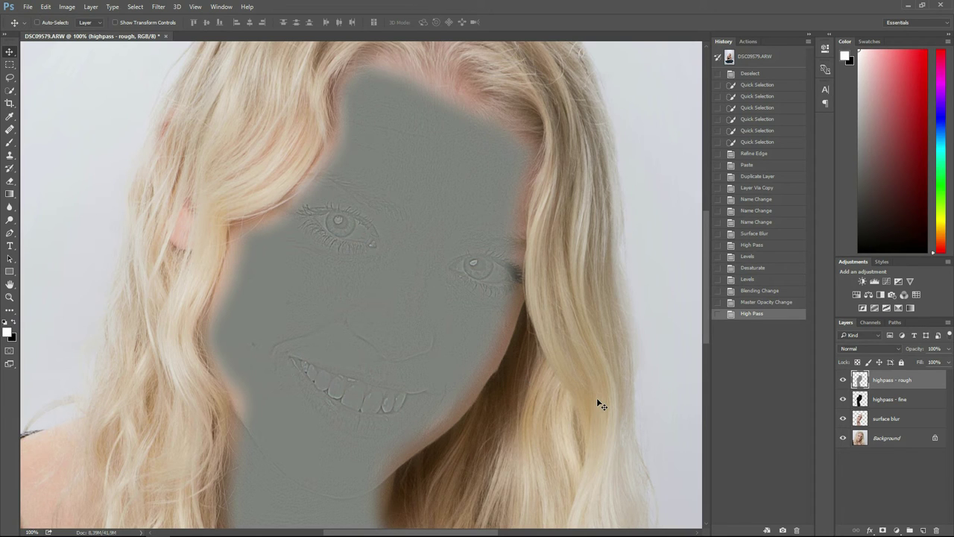
# Apply a first Levels pass to highpass - rough, raising the black point and lowering the white point
pyautogui.hotkey('ctrl', 'l')
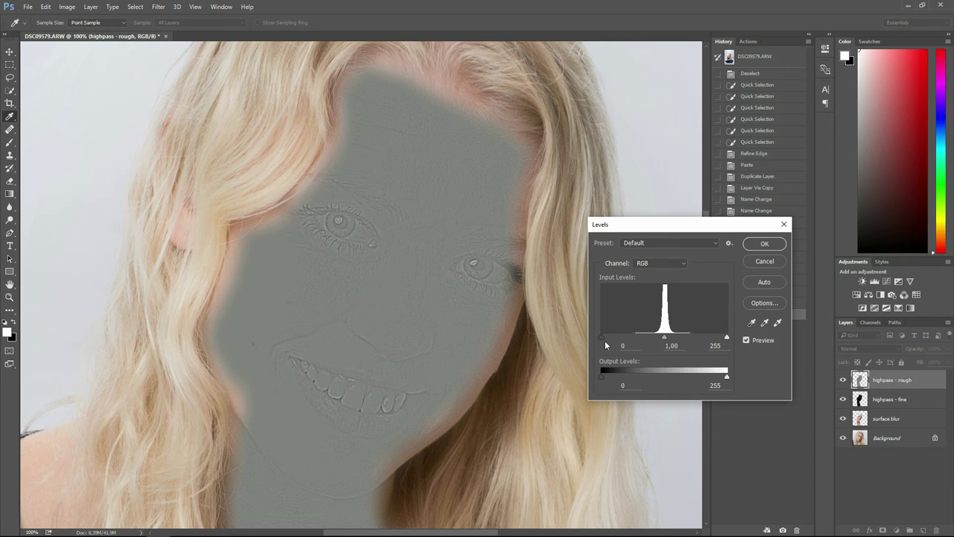
pyautogui.moveTo(601, 337); pyautogui.dragTo(654, 342)
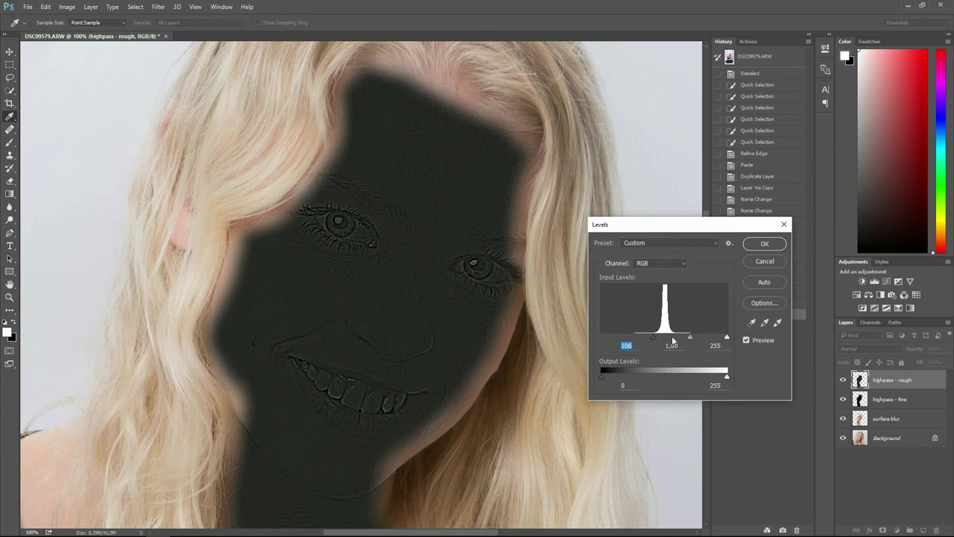
pyautogui.moveTo(726, 336); pyautogui.dragTo(663, 341)
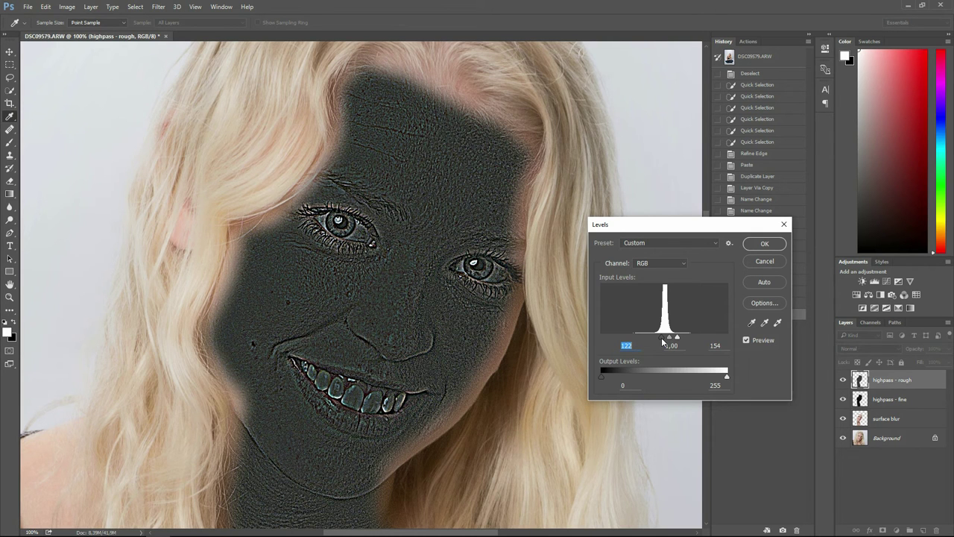
pyautogui.click(764, 243)
pyautogui.press('v')
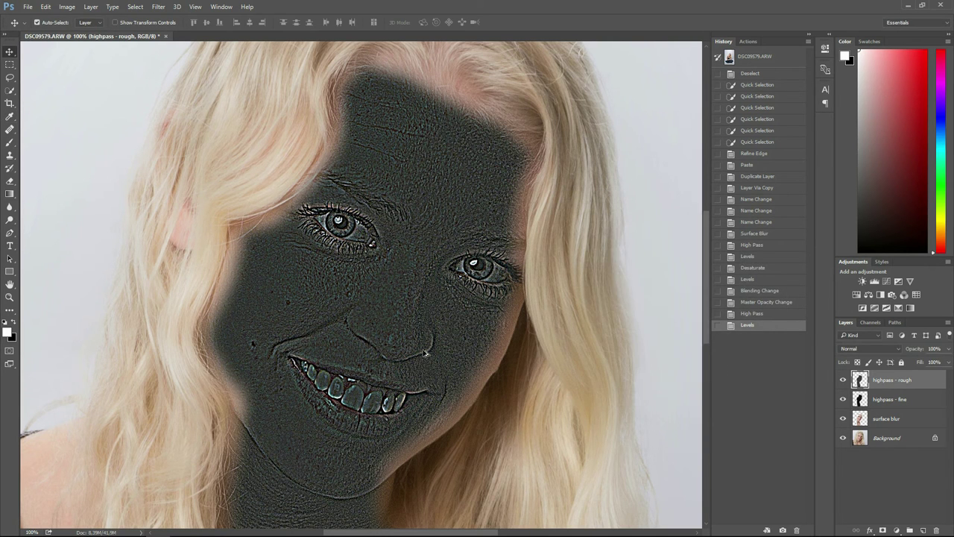
pyautogui.scroll(2, 426, 353)
pyautogui.moveTo(494, 336); pyautogui.dragTo(511, 323)
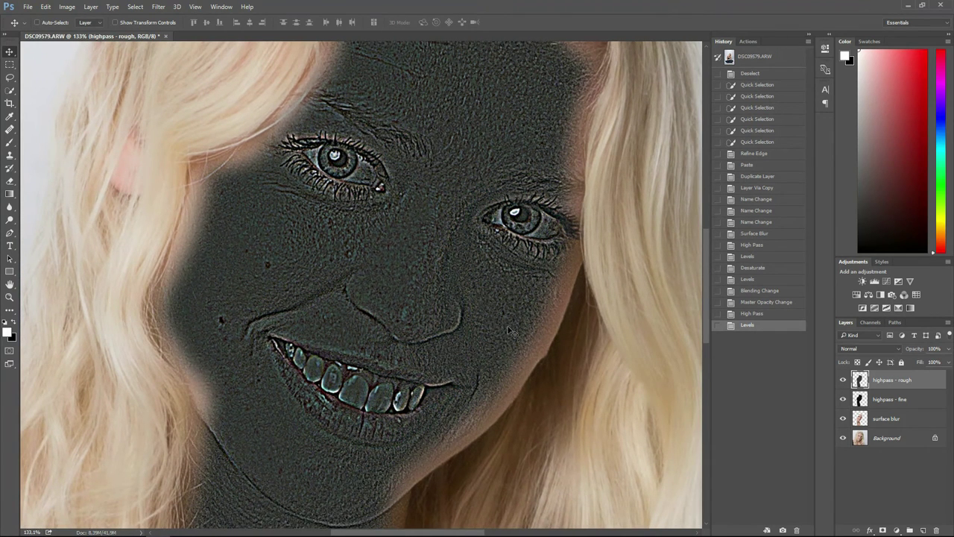
# Desaturate highpass - rough and level it again to roughly 40 black and 200 white
pyautogui.hotkey('ctrl', 'shift', 'u')
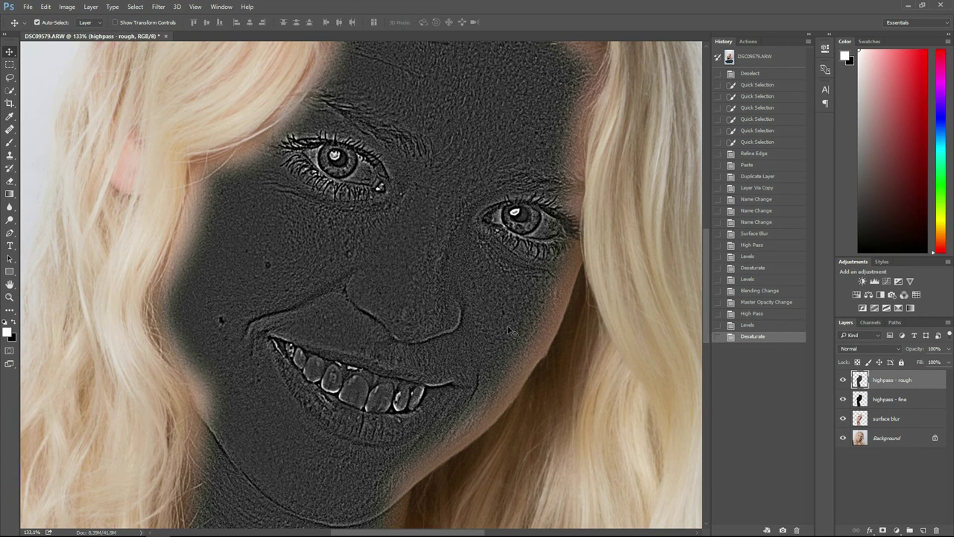
pyautogui.hotkey('ctrl', 'l')
pyautogui.moveTo(602, 337); pyautogui.dragTo(623, 341)
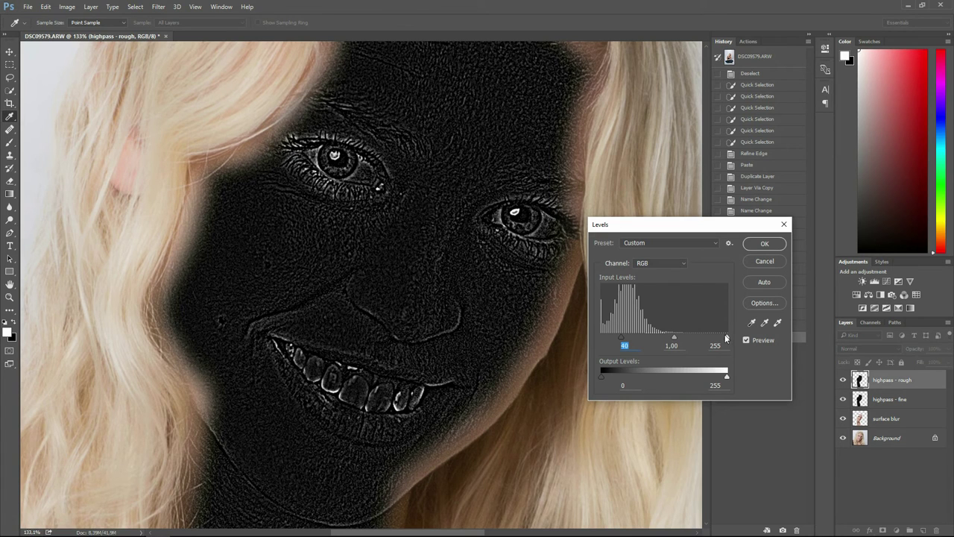
pyautogui.moveTo(727, 339); pyautogui.dragTo(709, 337)
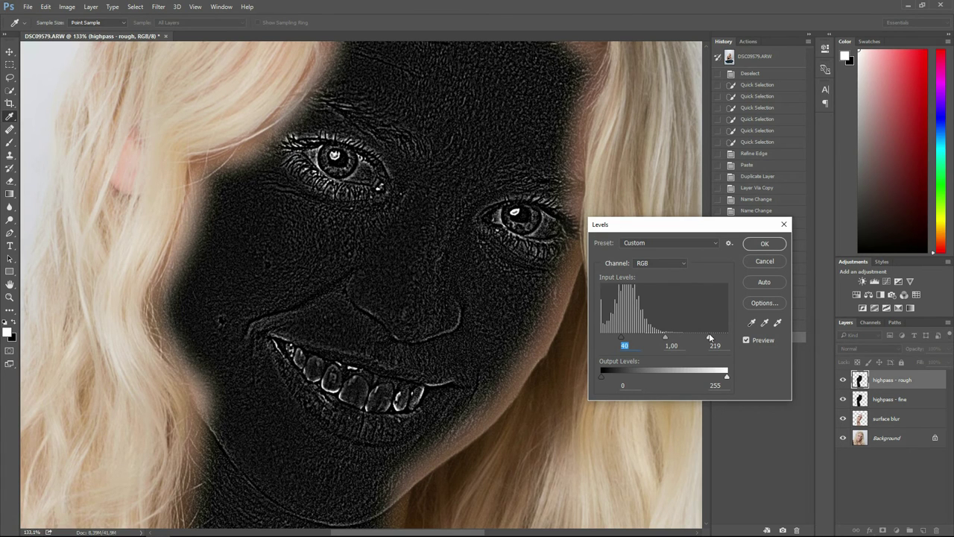
pyautogui.click(624, 340)
pyautogui.moveTo(714, 340); pyautogui.dragTo(700, 339)
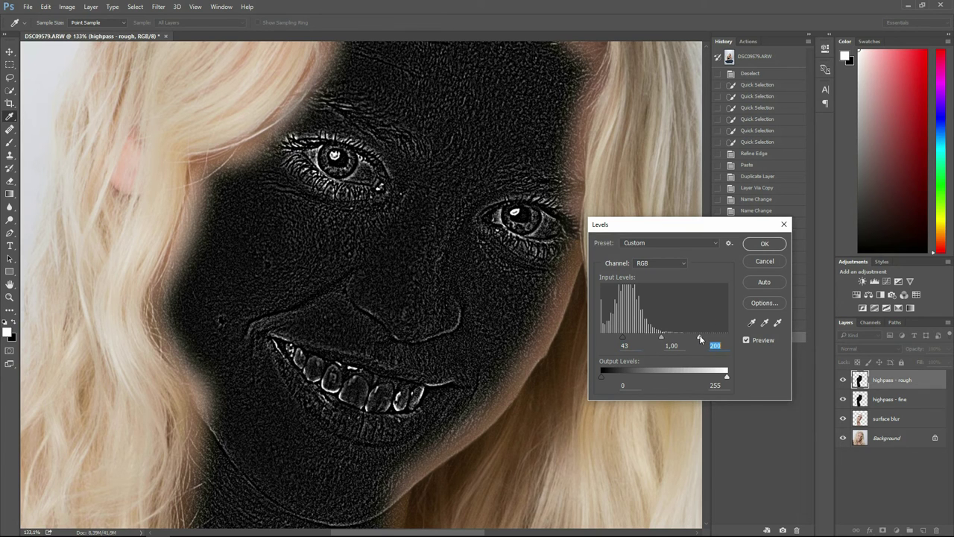
pyautogui.press('Return')
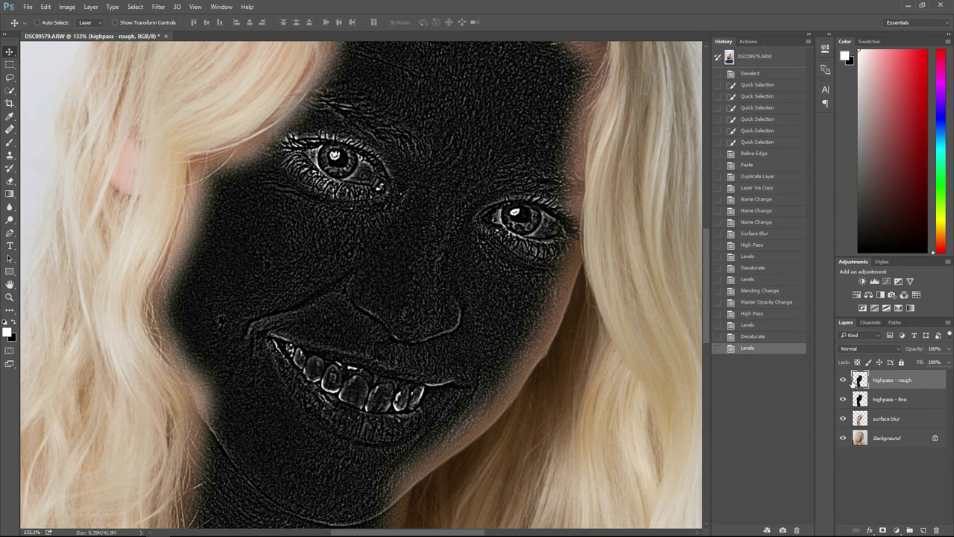
# Set highpass - rough to Linear Dodge (Add) at 20% opacity, with the photo fit on screen
pyautogui.click(870, 349)
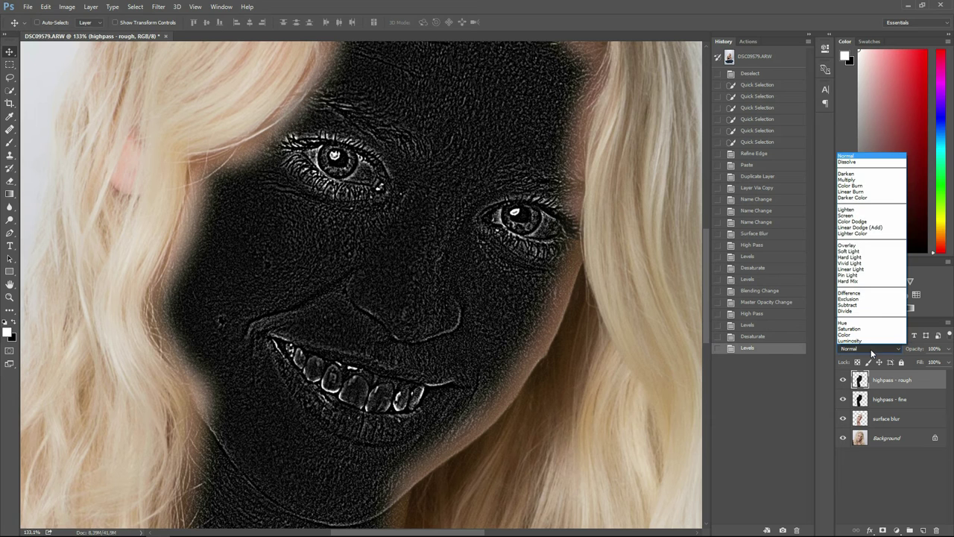
pyautogui.click(868, 227)
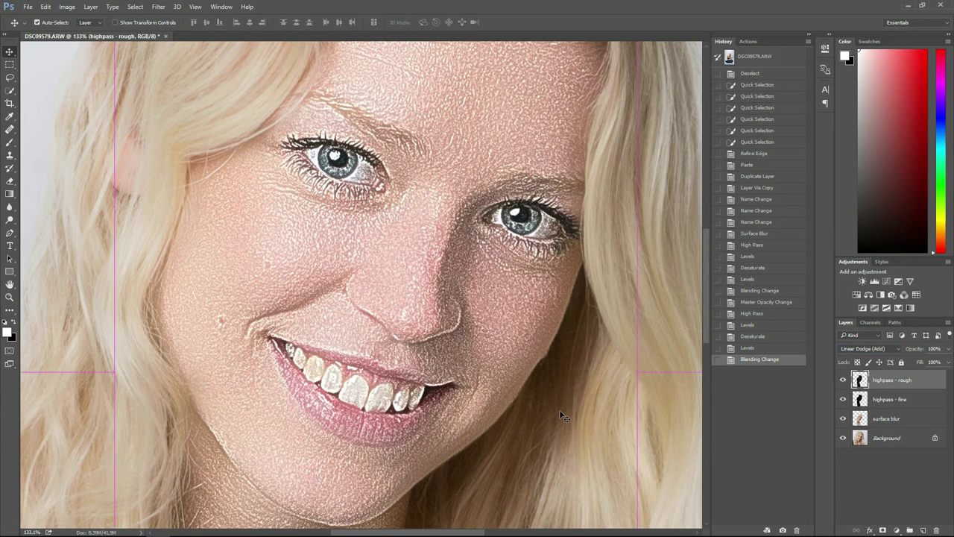
pyautogui.hotkey('ctrl', '0')
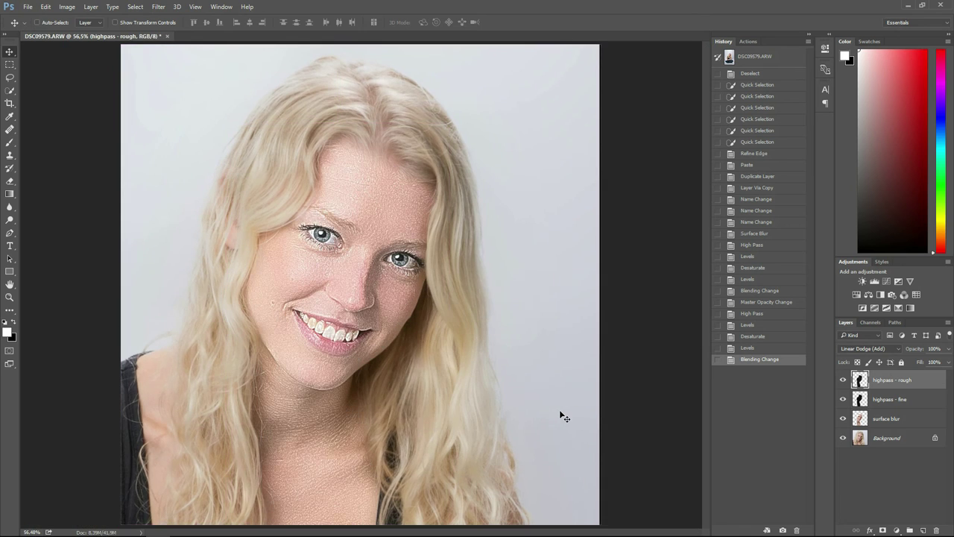
pyautogui.click(939, 349)
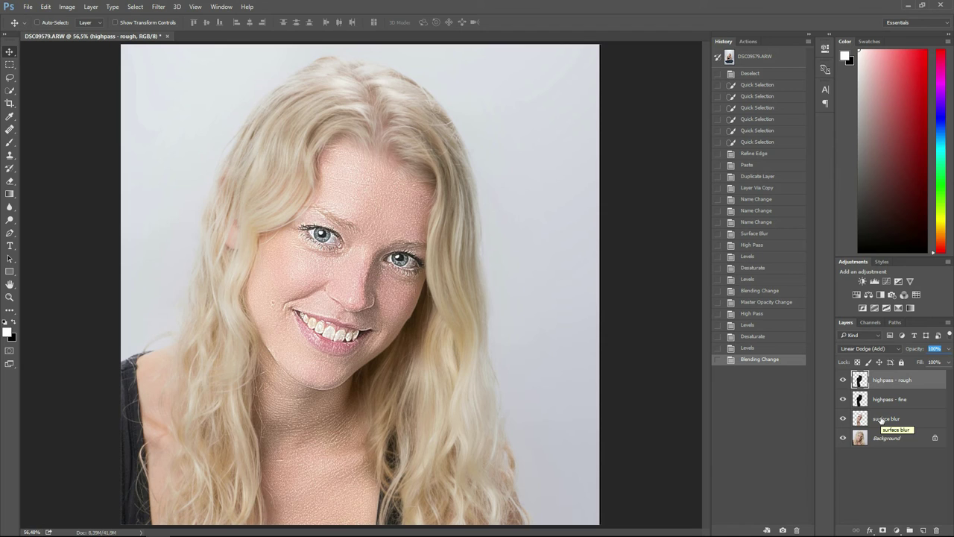
pyautogui.write('20')
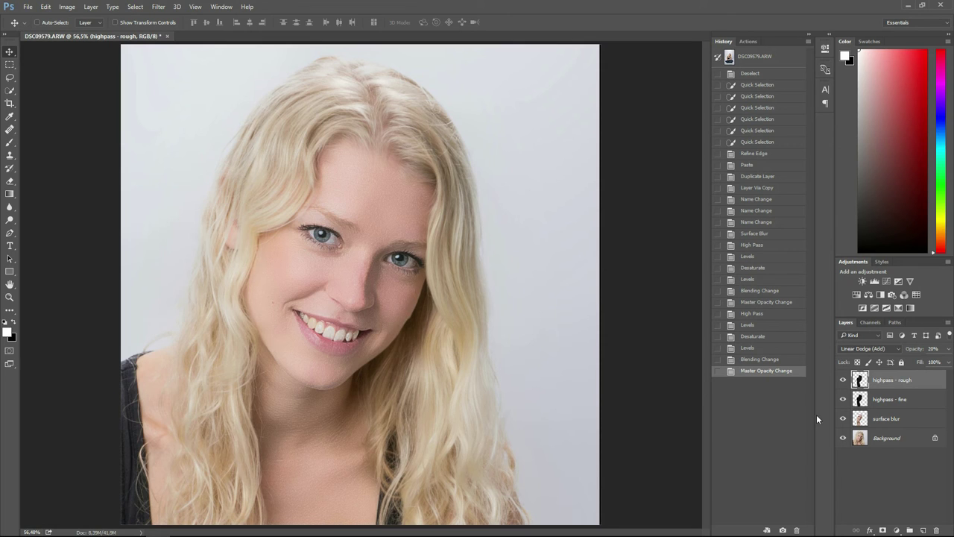
pyautogui.click(900, 421)
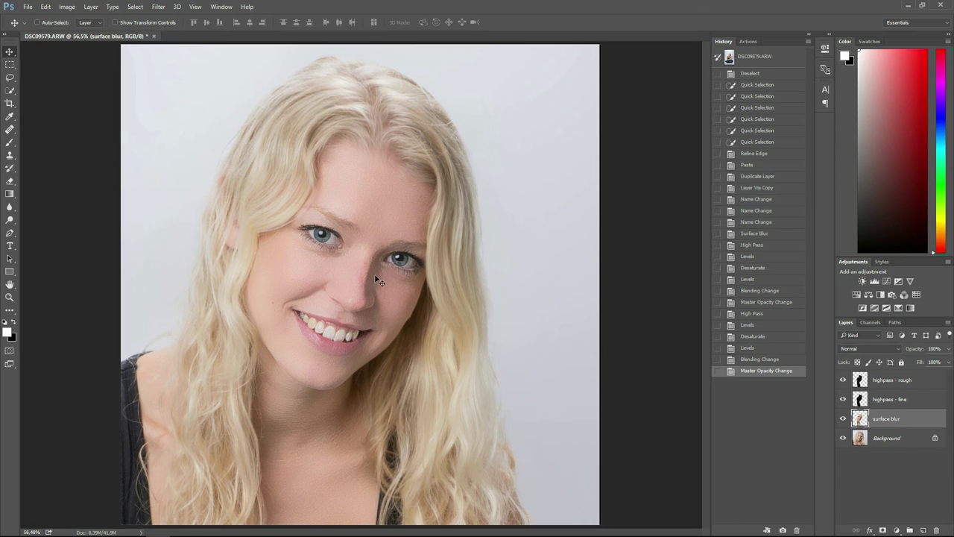
# Lower the surface blur layer's opacity to about 75%
pyautogui.scroll(3, 374, 274)
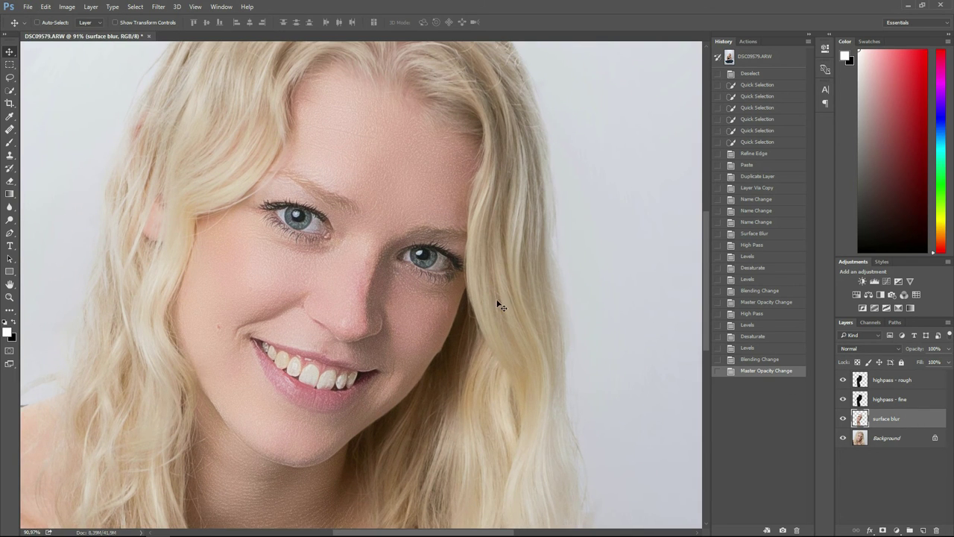
pyautogui.scroll(-2, 509, 313)
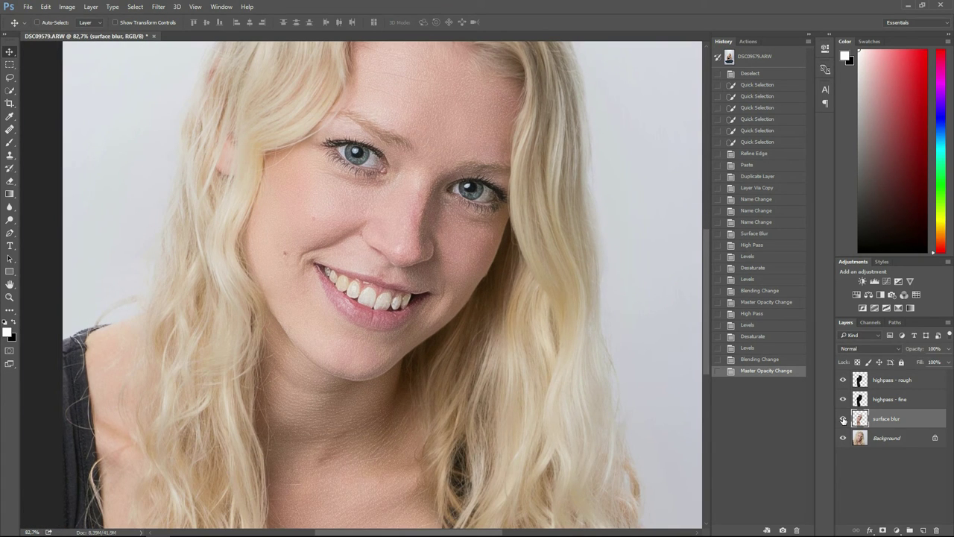
pyautogui.click(941, 348)
pyautogui.write('80')
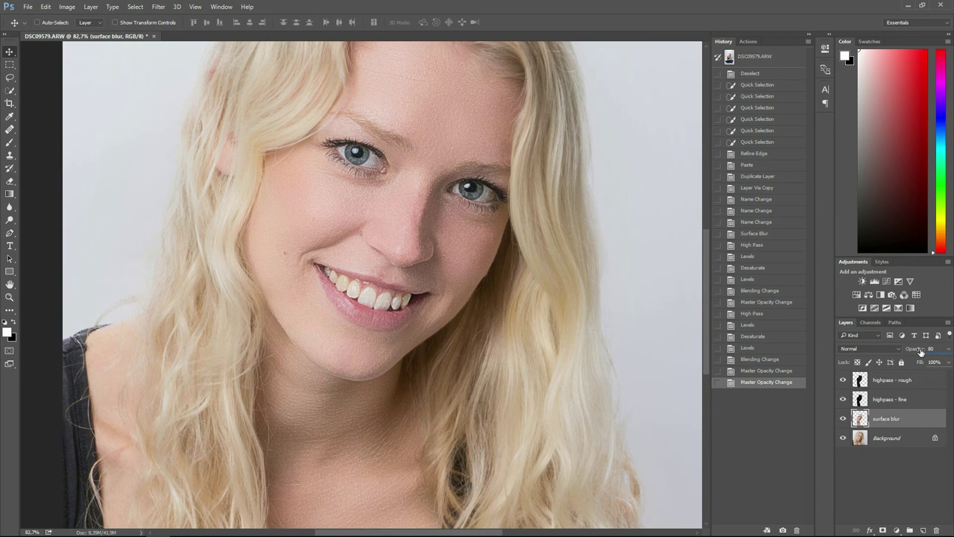
pyautogui.hotkey('shift', 'Down')
pyautogui.scroll(2, 600, 324)
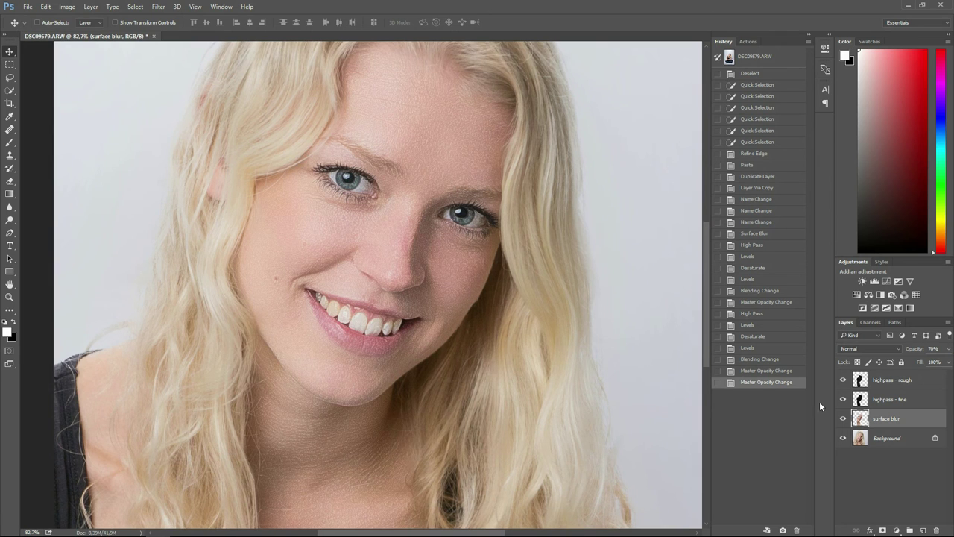
# Hide both high-pass layers, toggle surface blur to compare, and commit 75% opacity
pyautogui.click(842, 419)
pyautogui.click(842, 420)
pyautogui.click(843, 420)
pyautogui.click(842, 420)
pyautogui.moveTo(843, 382); pyautogui.dragTo(843, 402)
pyautogui.click(843, 420)
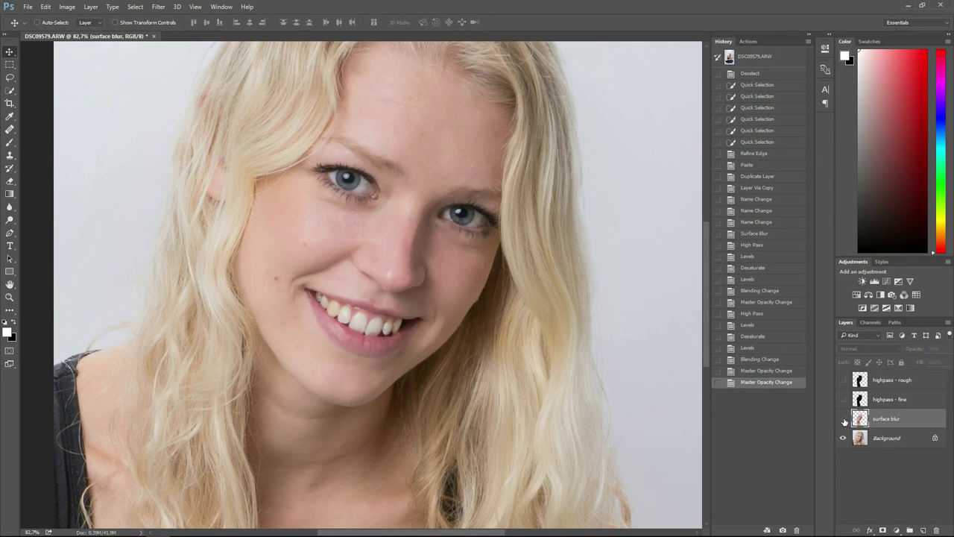
pyautogui.click(843, 419)
pyautogui.click(843, 420)
pyautogui.click(843, 419)
pyautogui.click(842, 420)
pyautogui.click(843, 419)
pyautogui.click(842, 419)
pyautogui.click(842, 419)
pyautogui.click(842, 418)
pyautogui.click(842, 419)
pyautogui.click(842, 419)
pyautogui.click(842, 419)
pyautogui.click(842, 419)
pyautogui.click(842, 419)
pyautogui.click(842, 419)
pyautogui.press('Return')
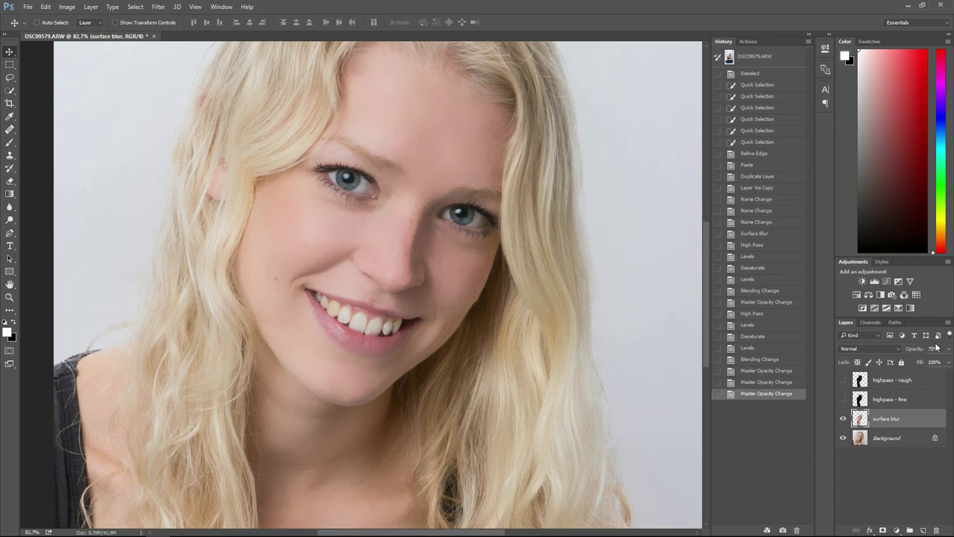
# Show highpass - fine at 18% opacity, then make highpass - rough visible and selected again
pyautogui.click(892, 400)
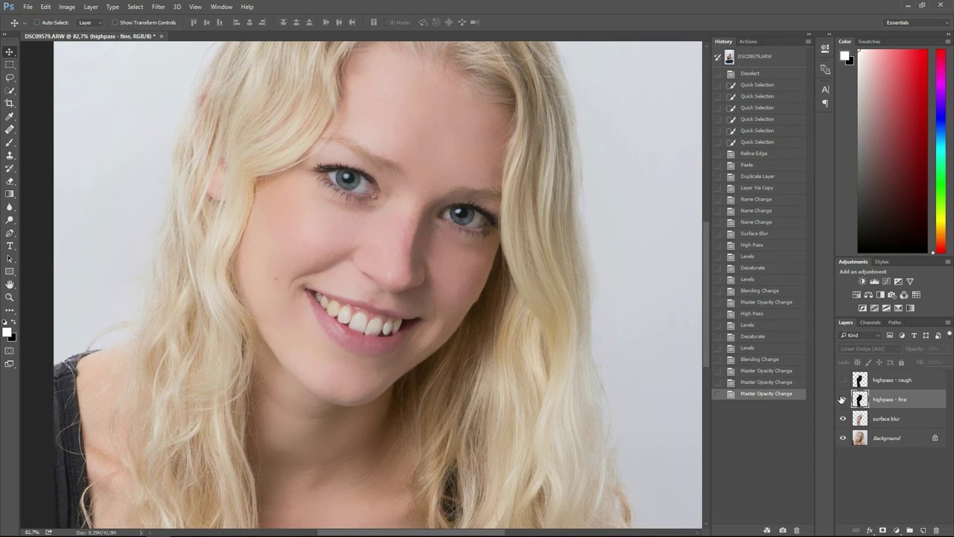
pyautogui.click(843, 399)
pyautogui.scroll(5, 447, 274)
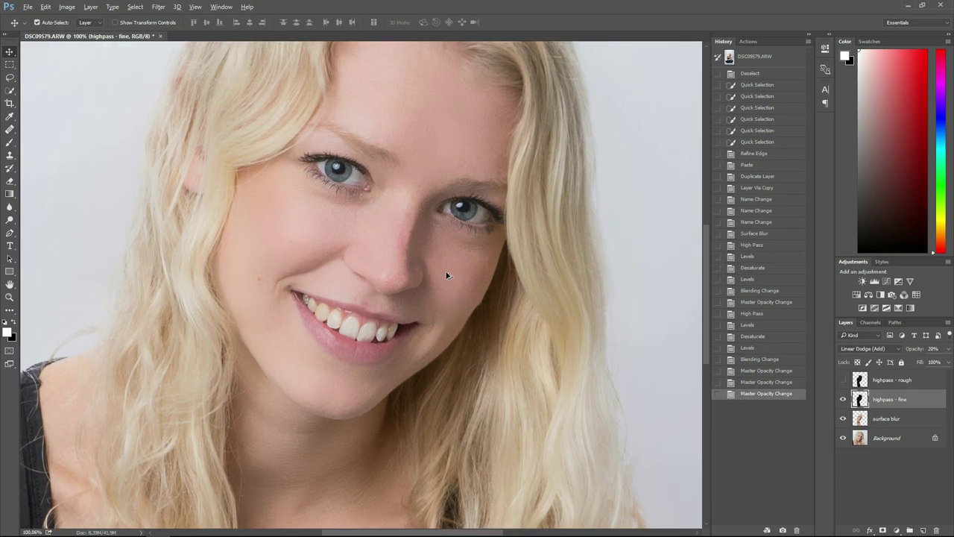
pyautogui.click(933, 348)
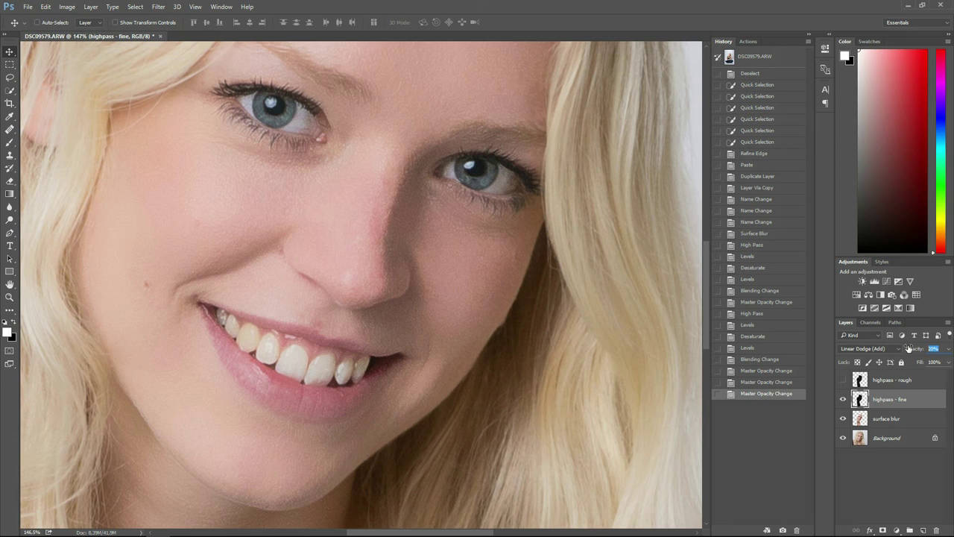
pyautogui.write('50')
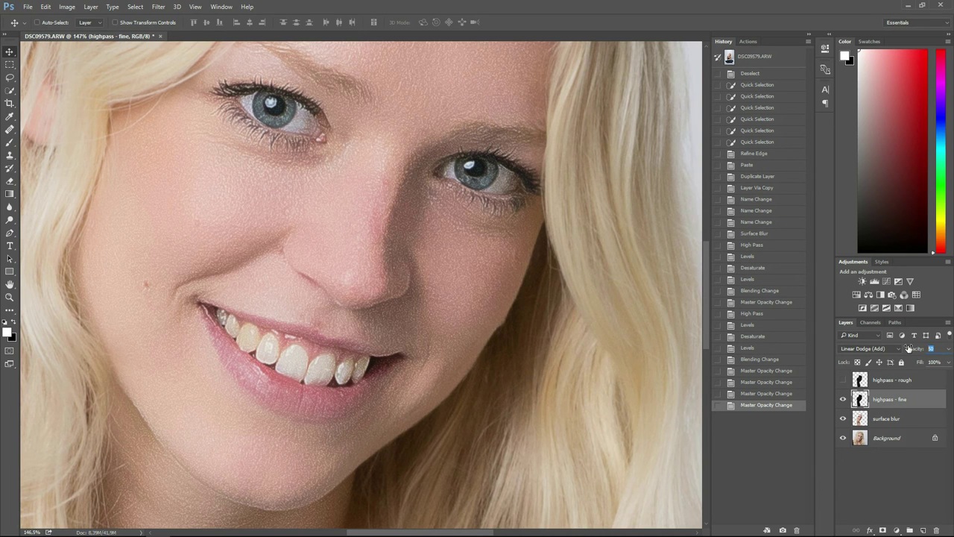
pyautogui.moveTo(909, 348); pyautogui.dragTo(908, 348)
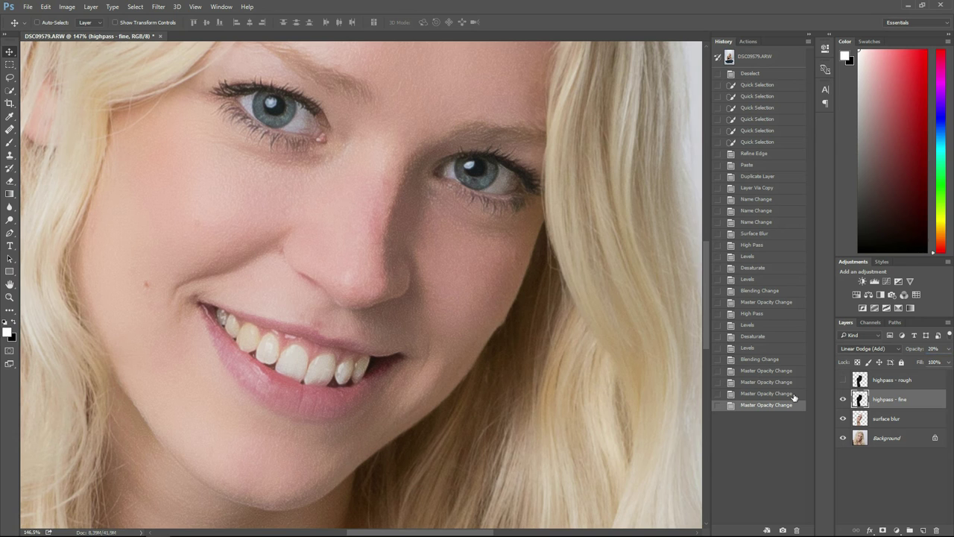
pyautogui.click(933, 349)
pyautogui.write('25')
pyautogui.moveTo(909, 350); pyautogui.dragTo(909, 351)
pyautogui.click(843, 380)
pyautogui.click(879, 380)
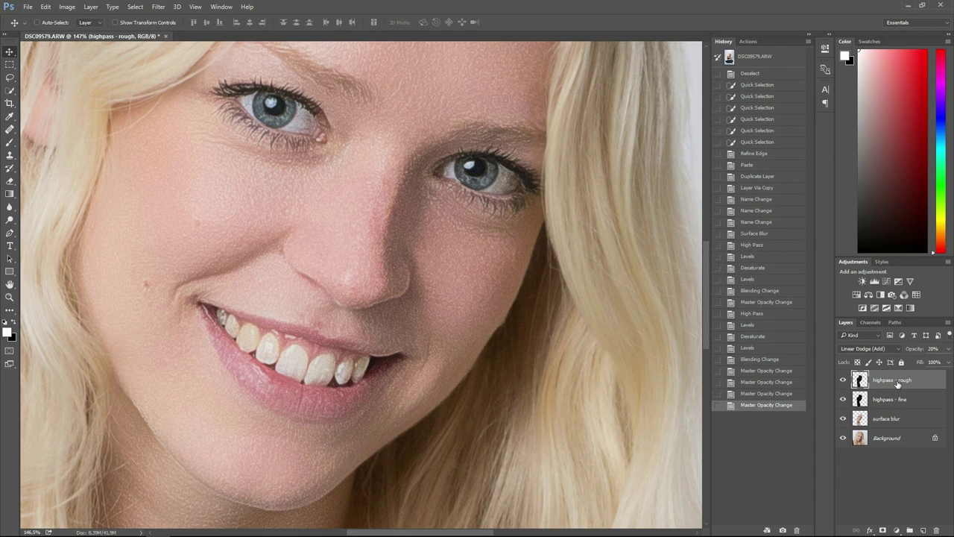
# Reduce highpass - rough opacity to 12% and zoom out to frame the whole face
pyautogui.click(938, 348)
pyautogui.write('15')
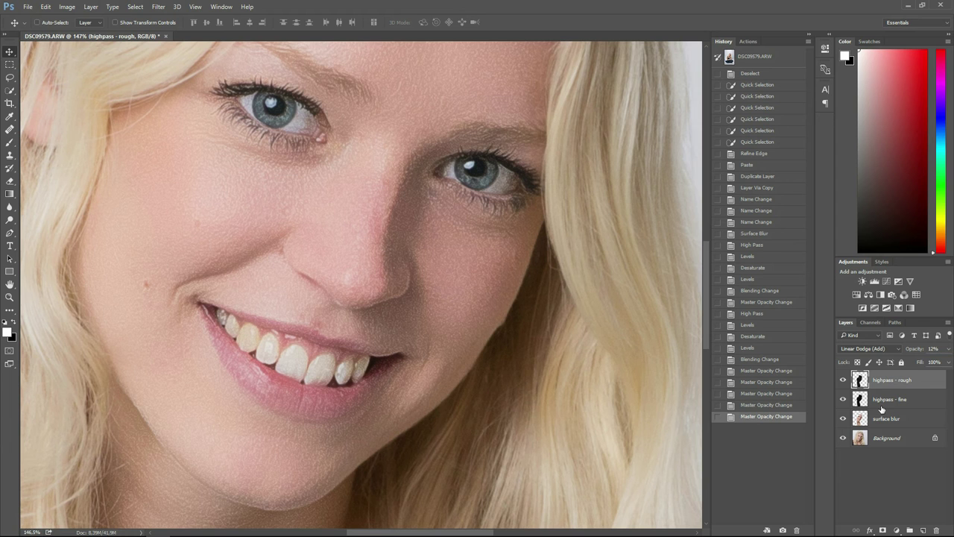
pyautogui.press('ctrl')
pyautogui.scroll(-3, 598, 352)
pyautogui.moveTo(554, 379); pyautogui.dragTo(565, 339)
pyautogui.scroll(-2, 572, 355)
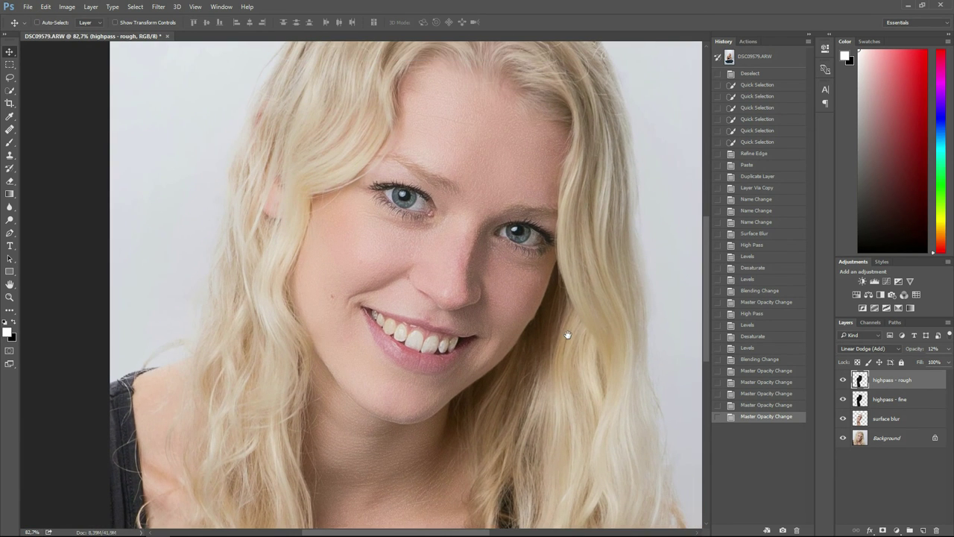
# Put surface blur and both high-pass layers into a new group named 'skin'
pyautogui.keyDown('shift'); pyautogui.click(889, 420); pyautogui.keyUp('shift')
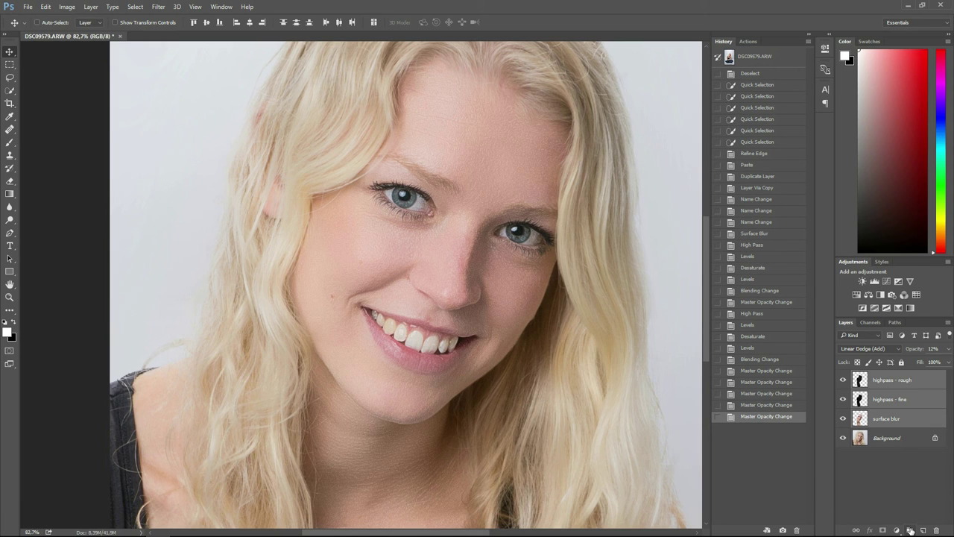
pyautogui.click(896, 420)
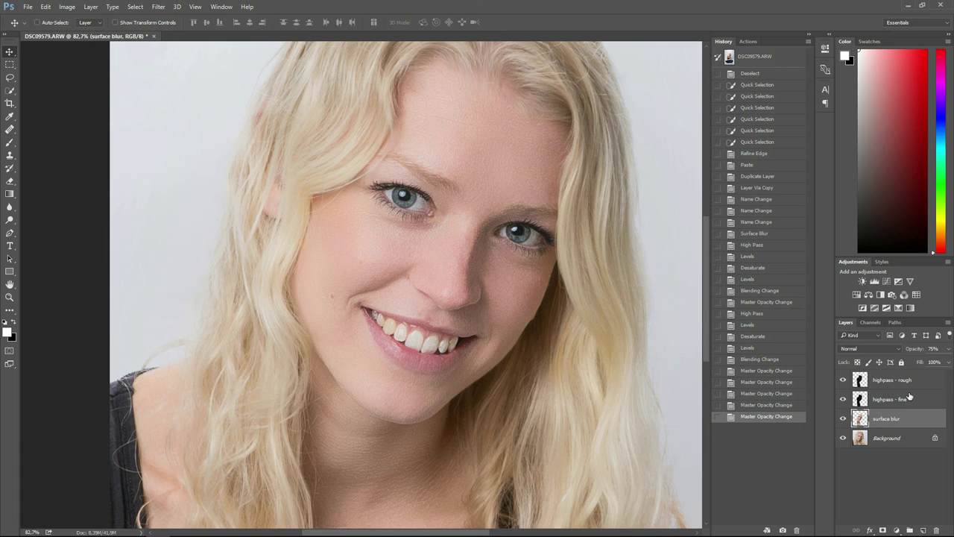
pyautogui.keyDown('shift'); pyautogui.click(907, 383); pyautogui.keyUp('shift')
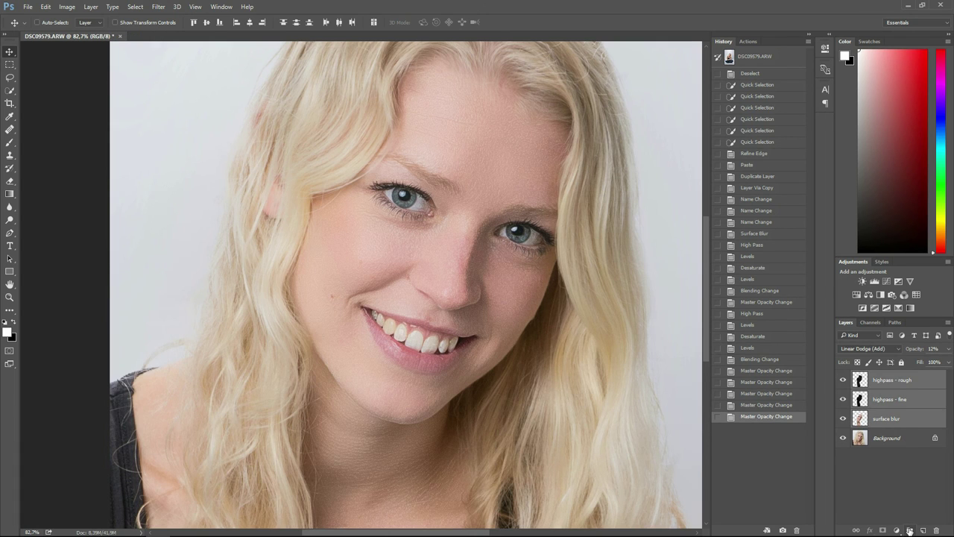
pyautogui.keyDown('shift'); pyautogui.click(908, 531); pyautogui.keyUp('shift')
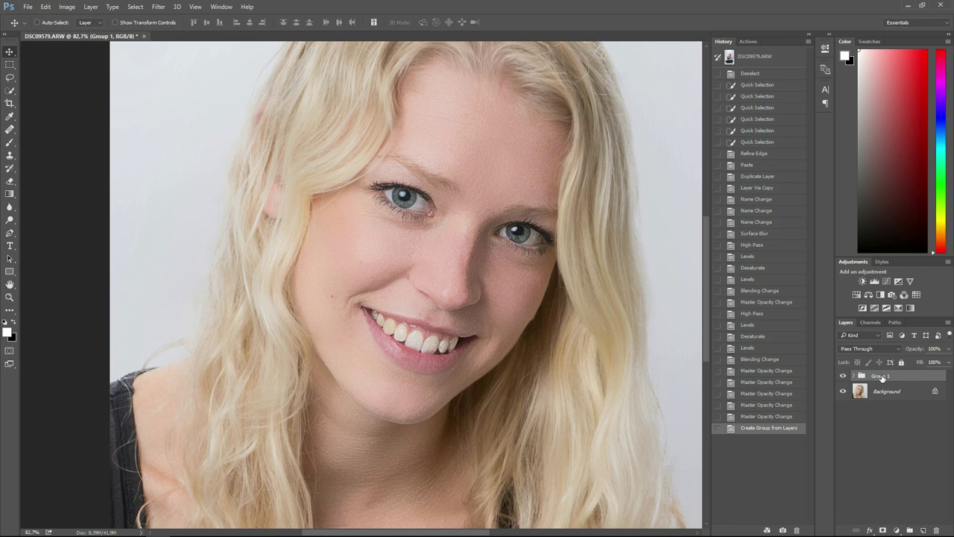
pyautogui.write('skin')
pyautogui.press('Return')
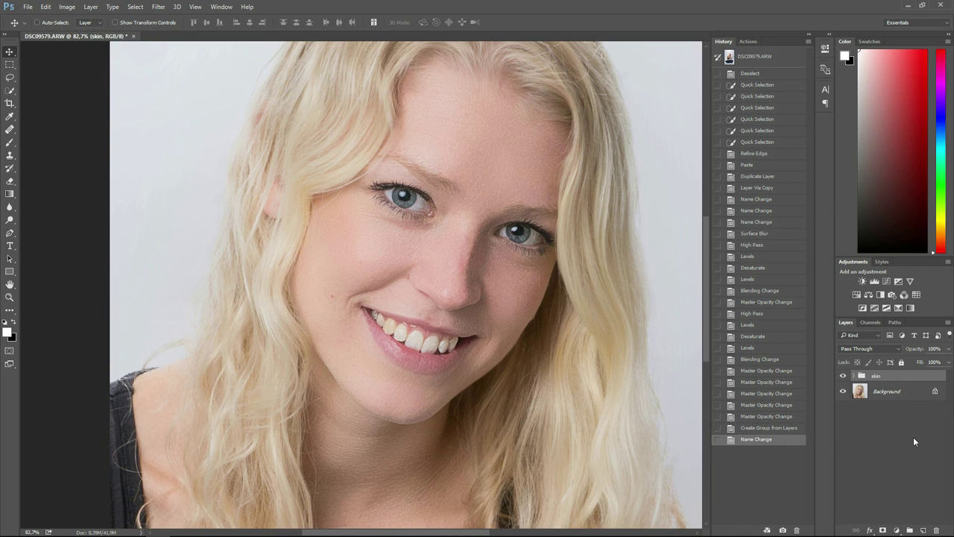
# Toggle the skin group's visibility to compare before and after, then expand it and select highpass - rough
pyautogui.click(854, 375)
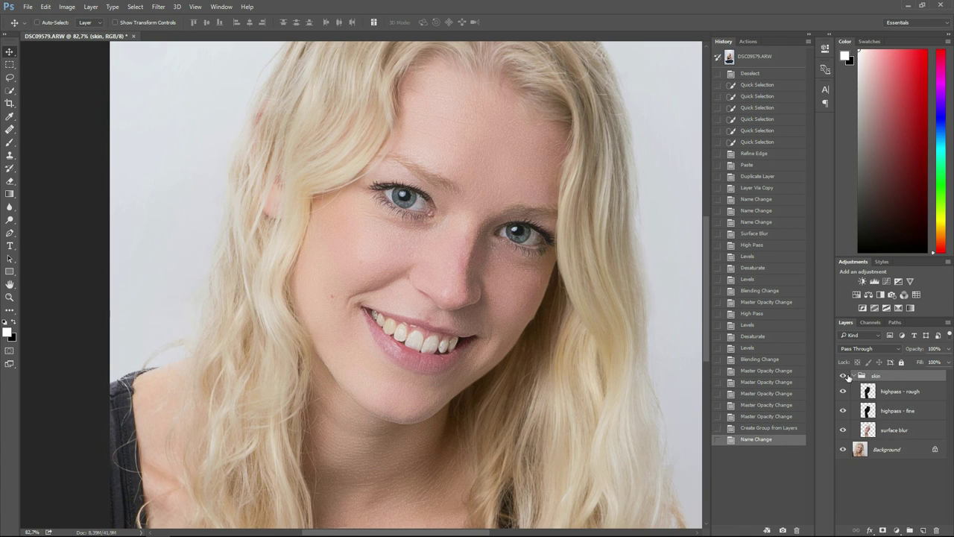
pyautogui.click(854, 375)
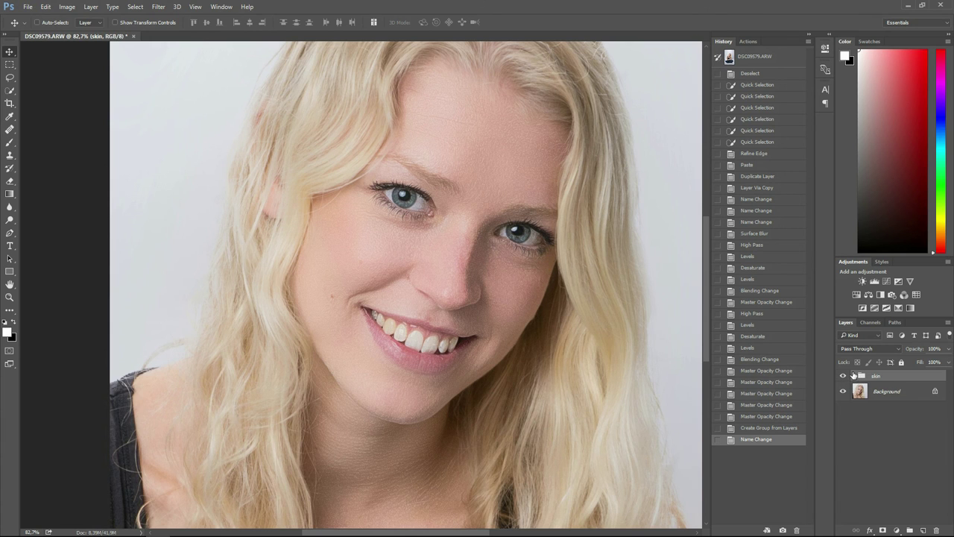
pyautogui.click(843, 377)
pyautogui.click(843, 377)
pyautogui.click(843, 377)
pyautogui.click(843, 377)
pyautogui.click(844, 377)
pyautogui.click(844, 377)
pyautogui.click(844, 378)
pyautogui.click(844, 378)
pyautogui.click(854, 374)
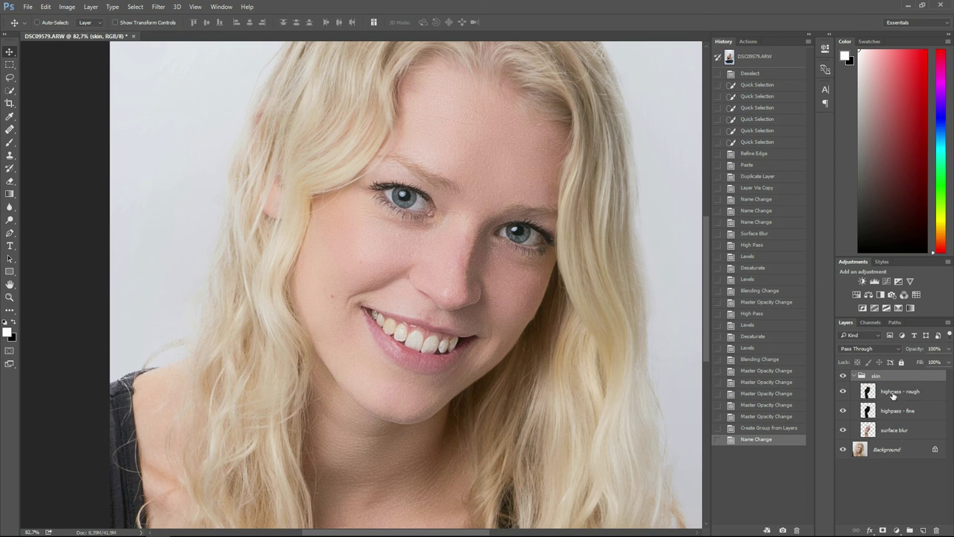
pyautogui.click(893, 395)
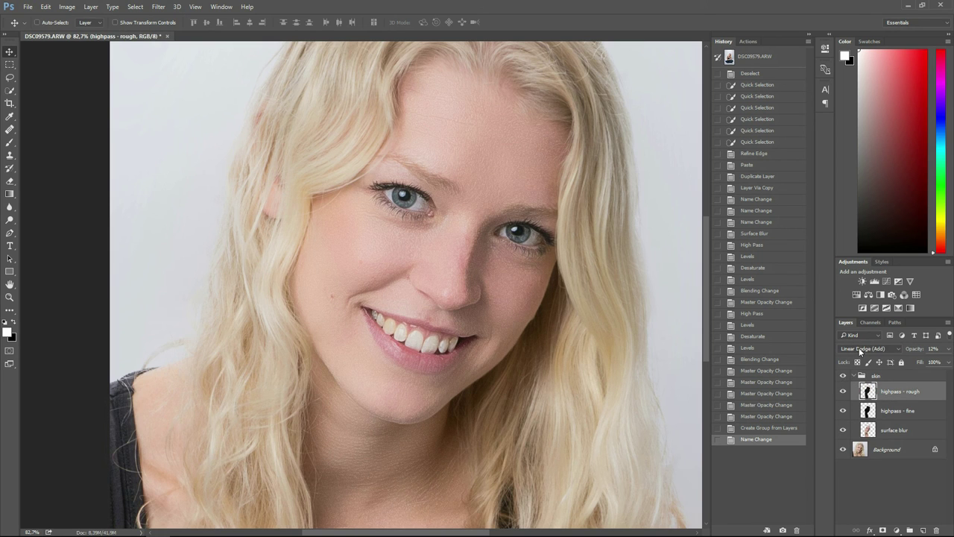
pyautogui.click(843, 377)
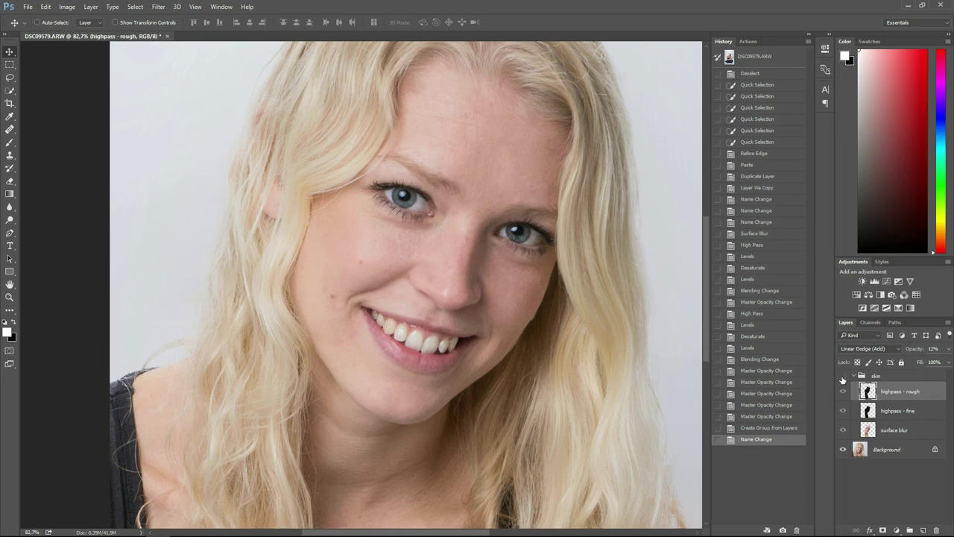
pyautogui.click(843, 376)
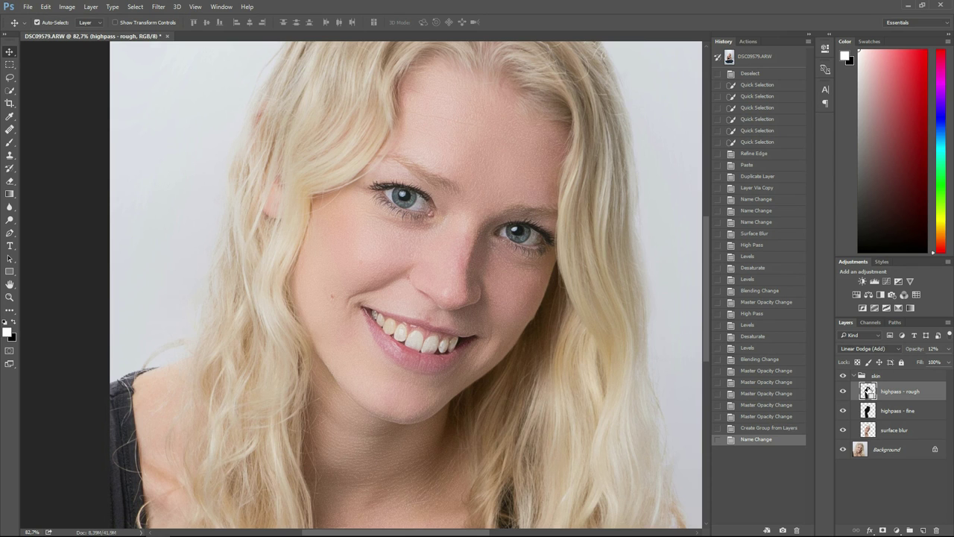
# Load the highpass - rough mask as a face selection and add a Curves adjustment layer from it
pyautogui.keyDown('ctrl'); pyautogui.click(866, 391); pyautogui.keyUp('ctrl')
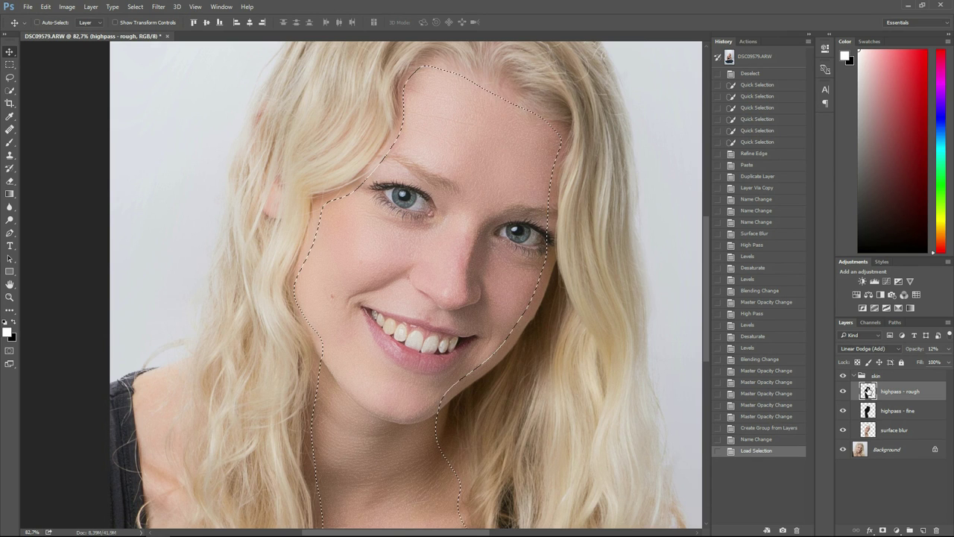
pyautogui.click(896, 530)
pyautogui.click(896, 530)
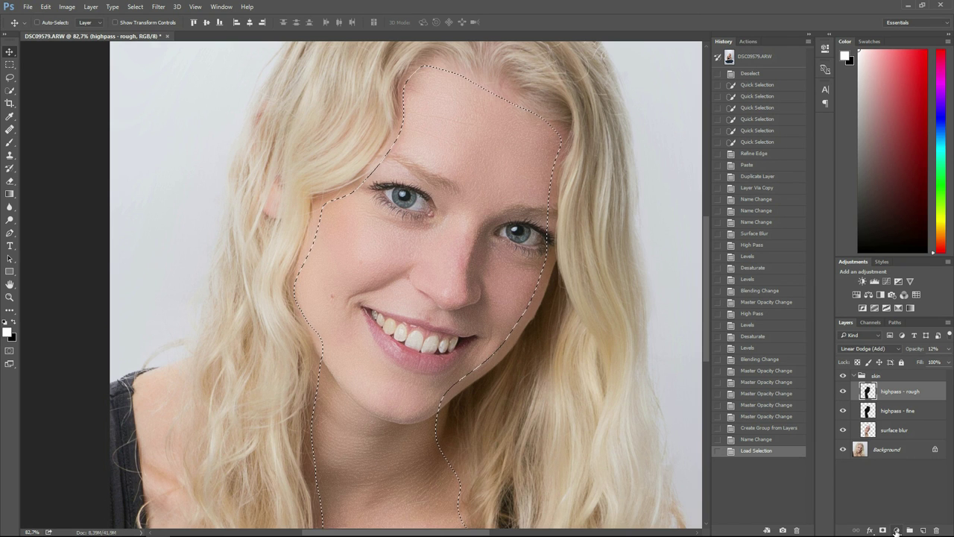
pyautogui.click(896, 529)
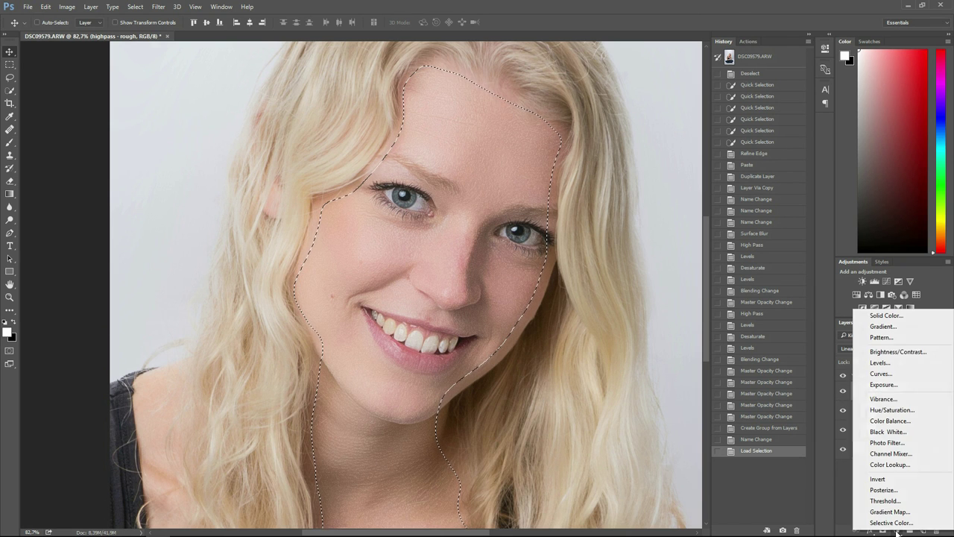
pyautogui.click(895, 373)
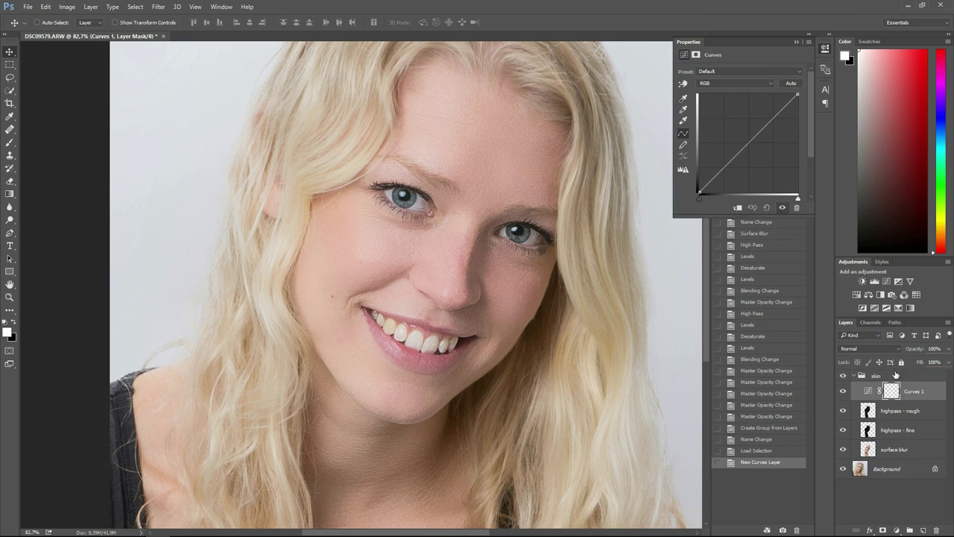
# Add a midtone point on the Curves 1 RGB curve and nudge it to darken the skin
pyautogui.click(746, 146)
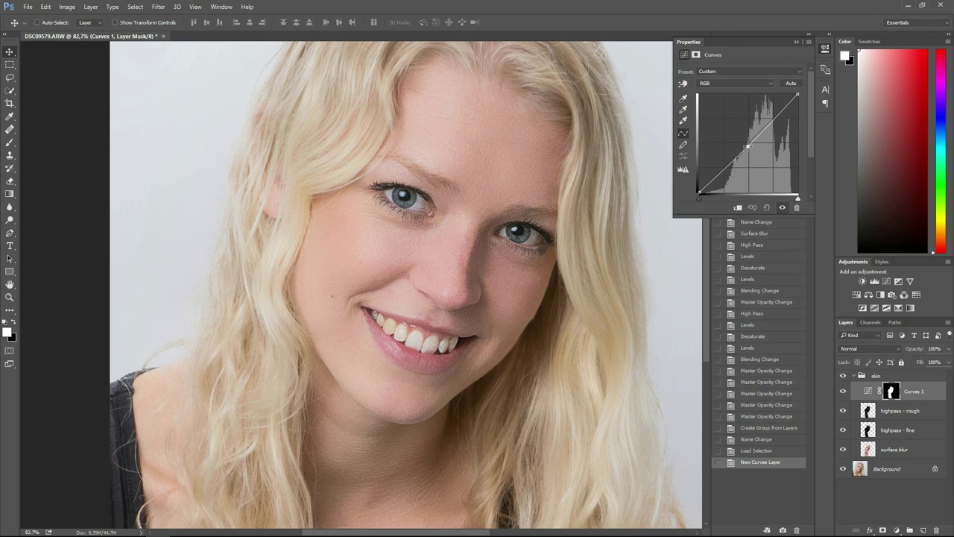
pyautogui.moveTo(746, 147); pyautogui.dragTo(750, 146)
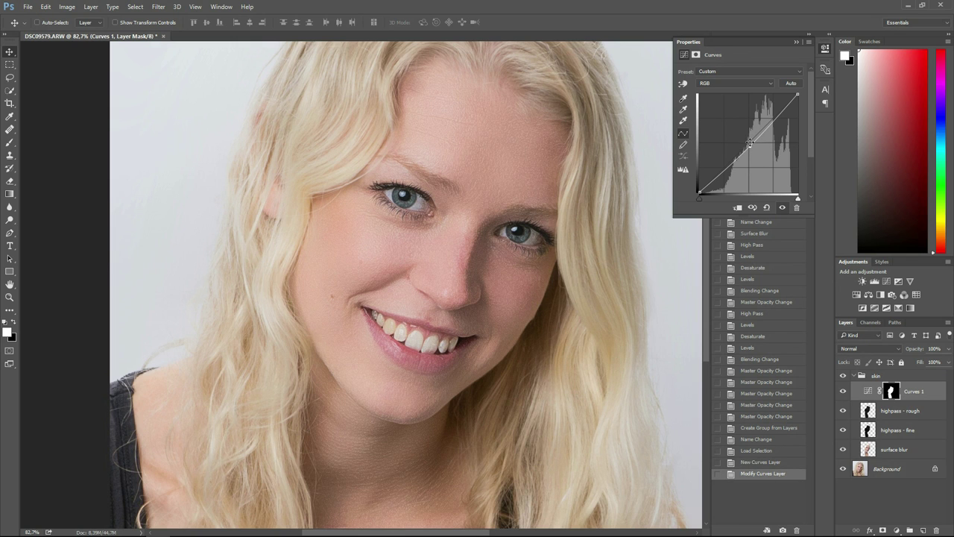
pyautogui.moveTo(749, 146); pyautogui.dragTo(750, 145)
# Compare the result by toggling Curves 1 and the skin group, then collapse the skin group
pyautogui.click(841, 377)
pyautogui.click(840, 377)
pyautogui.click(845, 392)
pyautogui.click(845, 393)
pyautogui.click(845, 393)
pyautogui.click(846, 393)
pyautogui.click(845, 393)
pyautogui.click(842, 376)
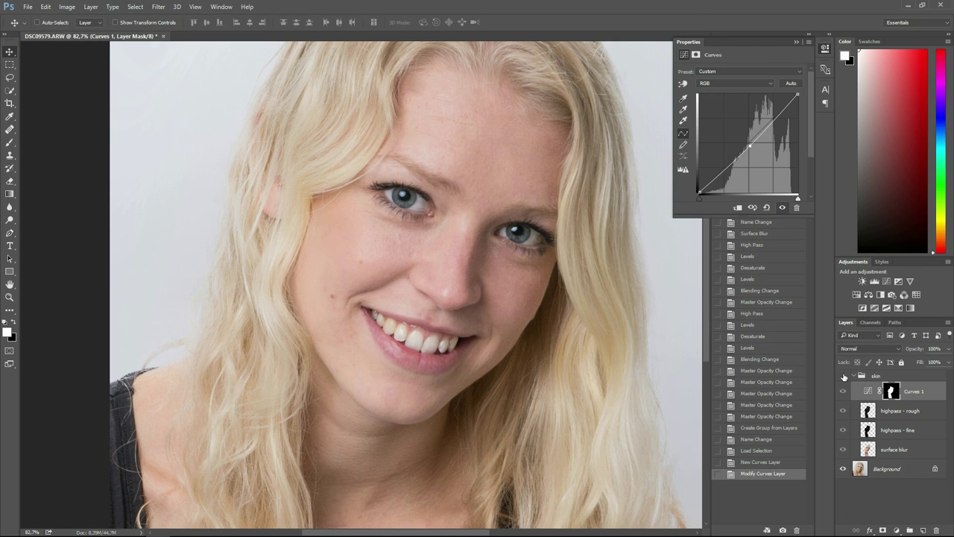
pyautogui.click(843, 376)
pyautogui.click(843, 376)
pyautogui.click(843, 376)
pyautogui.click(843, 377)
pyautogui.click(854, 376)
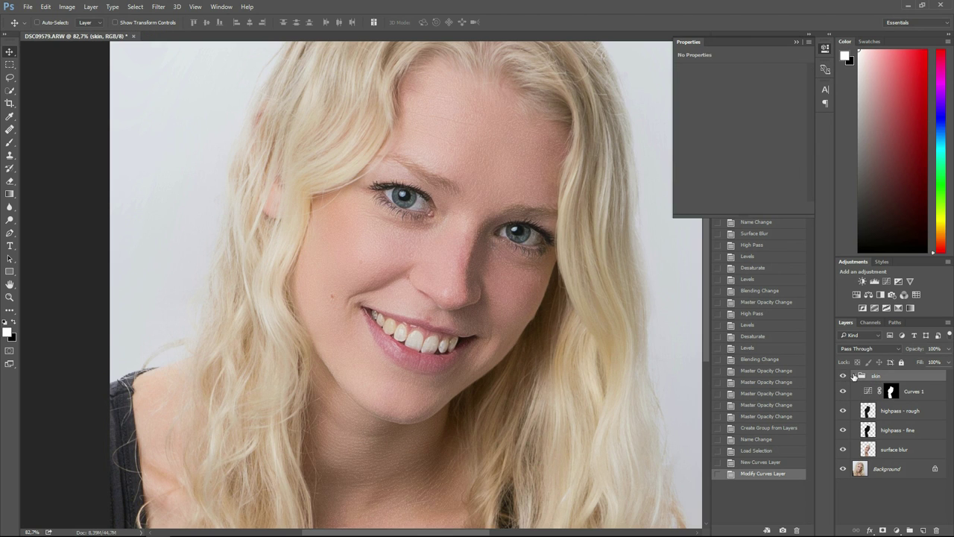
pyautogui.click(854, 376)
pyautogui.click(843, 377)
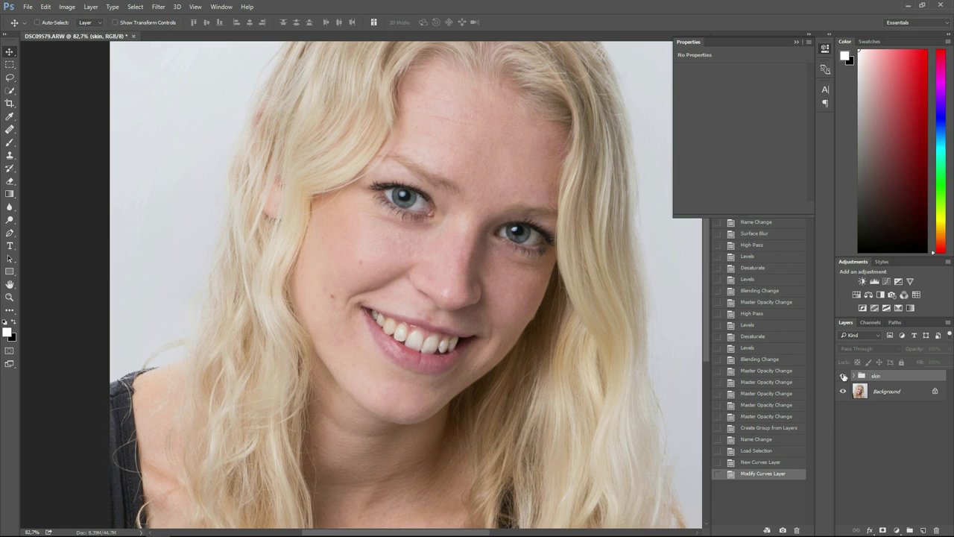
pyautogui.click(842, 376)
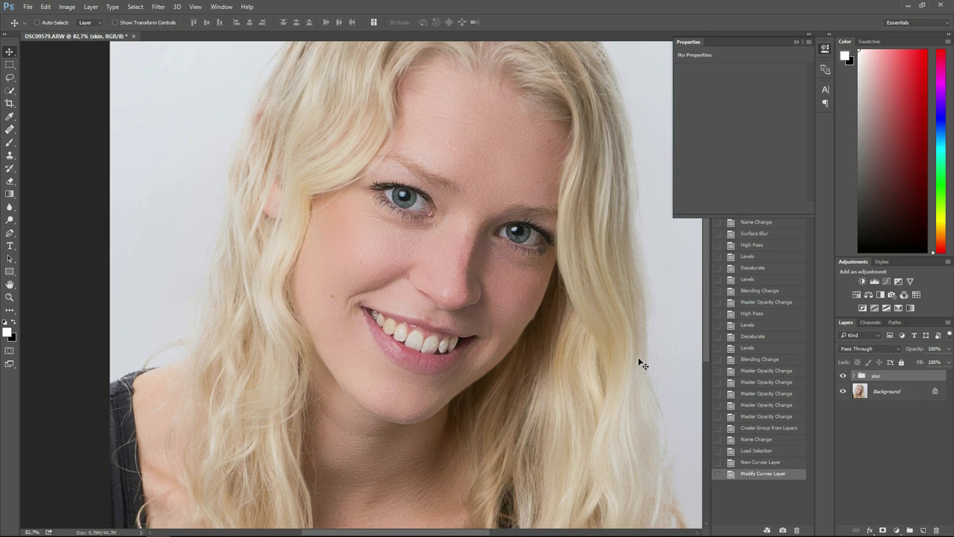
pyautogui.hotkey('ctrl', '-')
pyautogui.moveTo(626, 345); pyautogui.dragTo(614, 312)
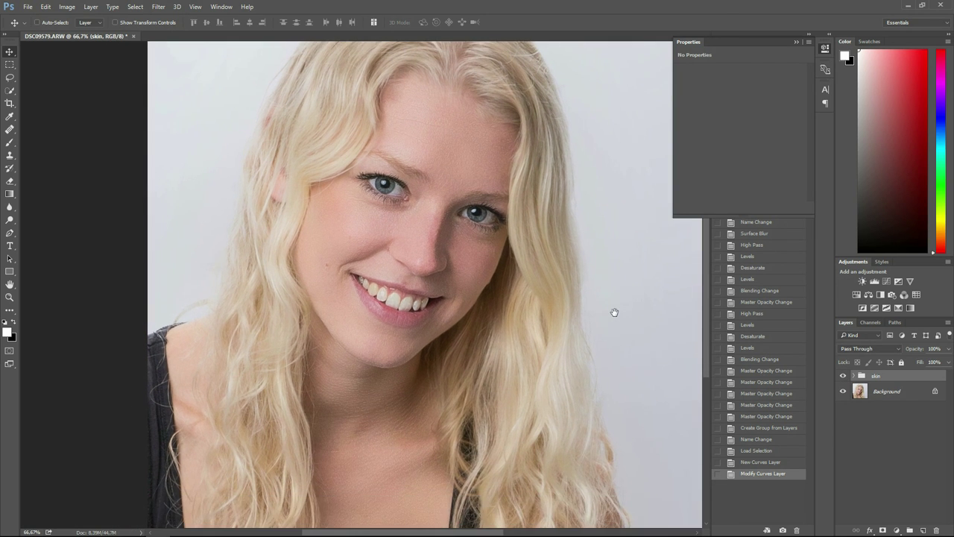
pyautogui.hotkey('ctrl', '-')
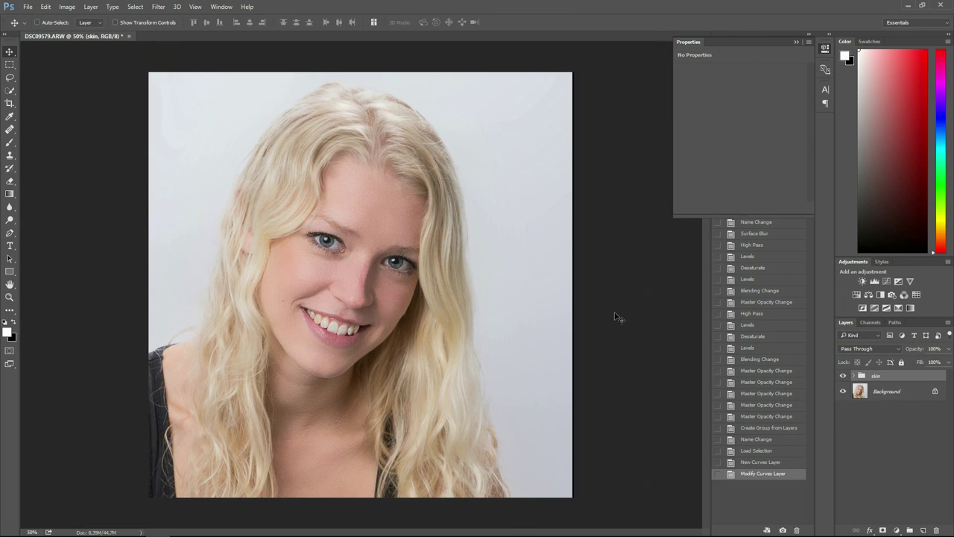
pyautogui.hotkey('ctrl', '0')
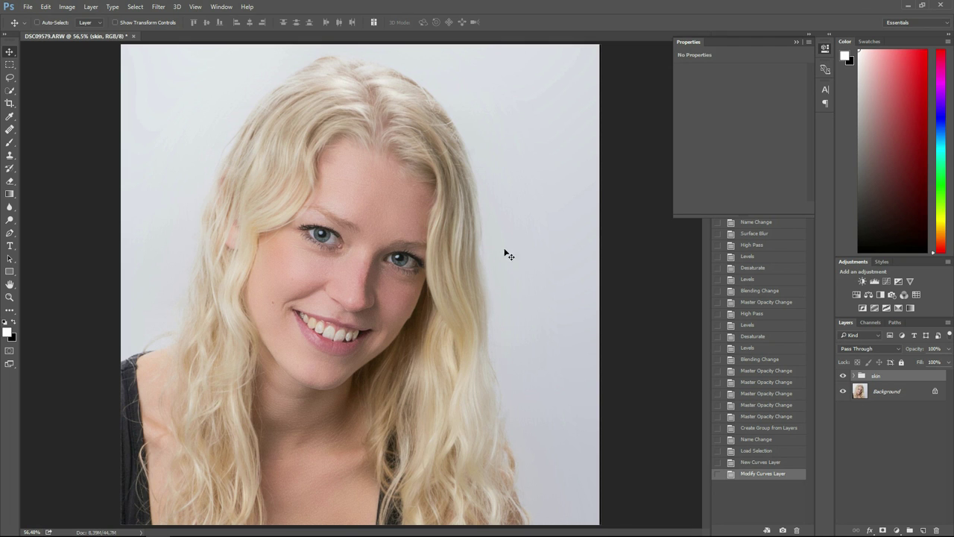
pyautogui.click(844, 376)
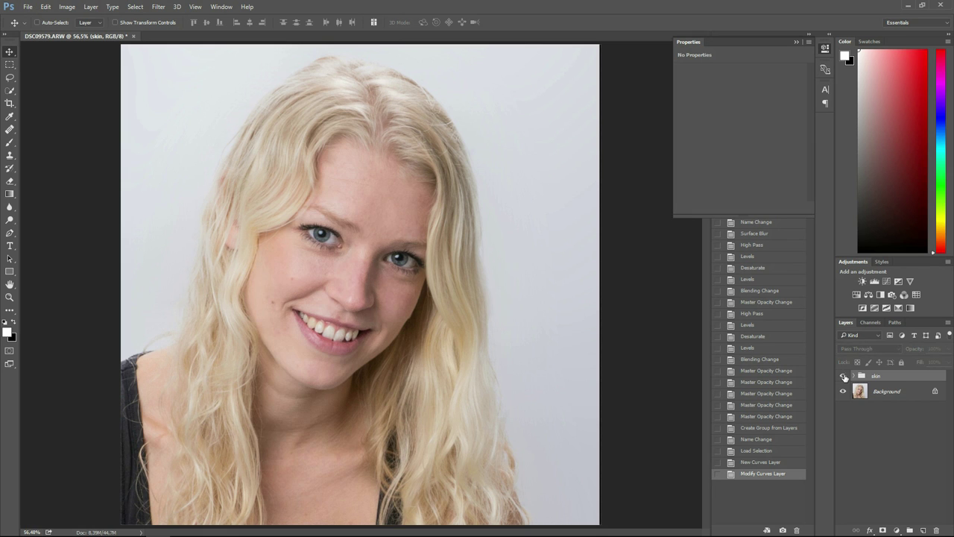
pyautogui.click(843, 376)
pyautogui.click(844, 377)
pyautogui.click(844, 376)
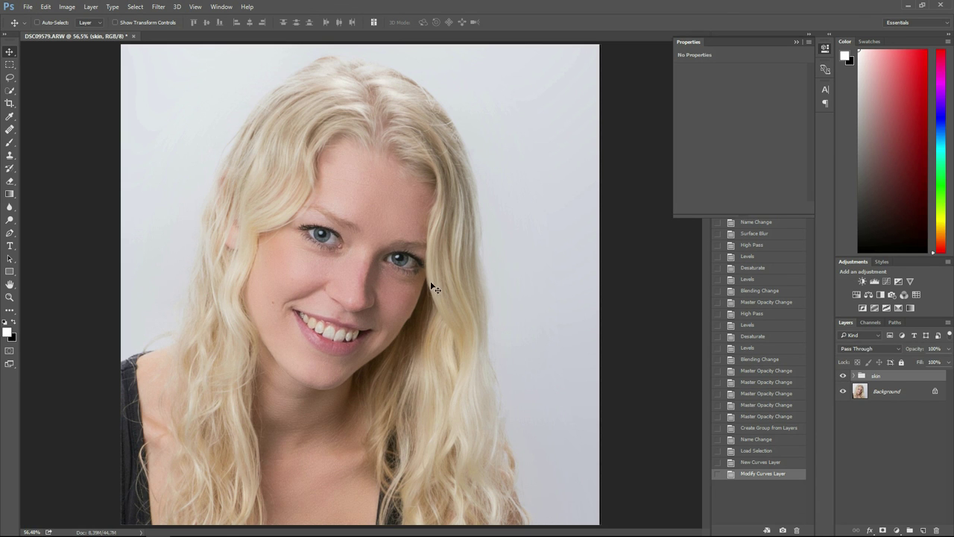
pyautogui.scroll(2, 381, 268)
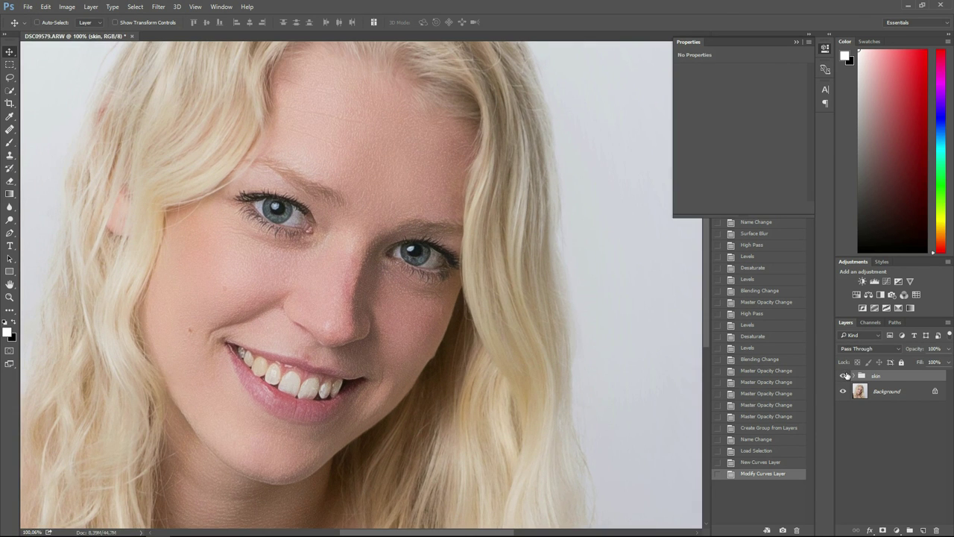
pyautogui.click(844, 377)
pyautogui.click(843, 376)
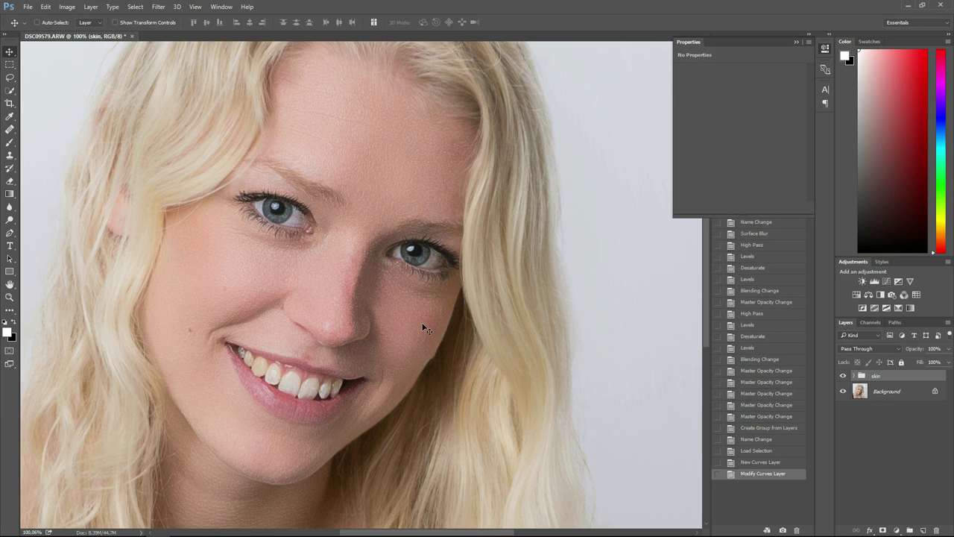